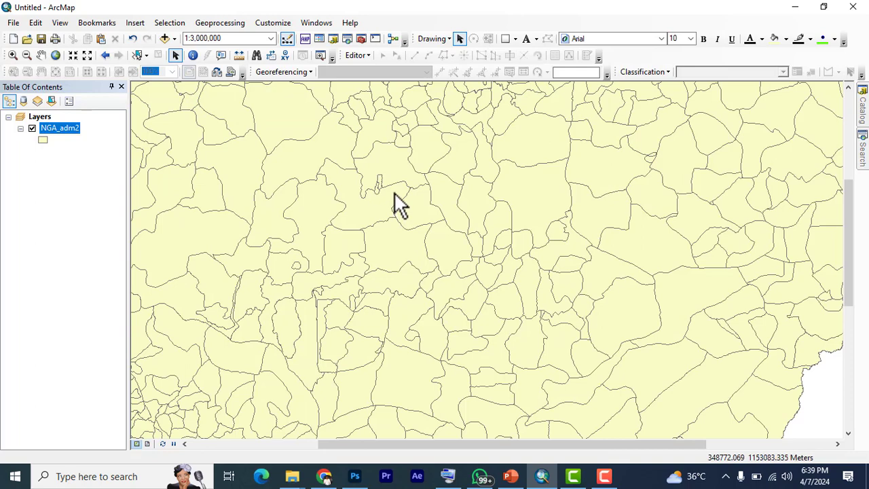
Open the Measure tool, move its window clear, and review the measurement types and distance units
{"action": "scroll", "coordinate": [372, 212], "scroll_direction": "down", "scroll_amount": 2}
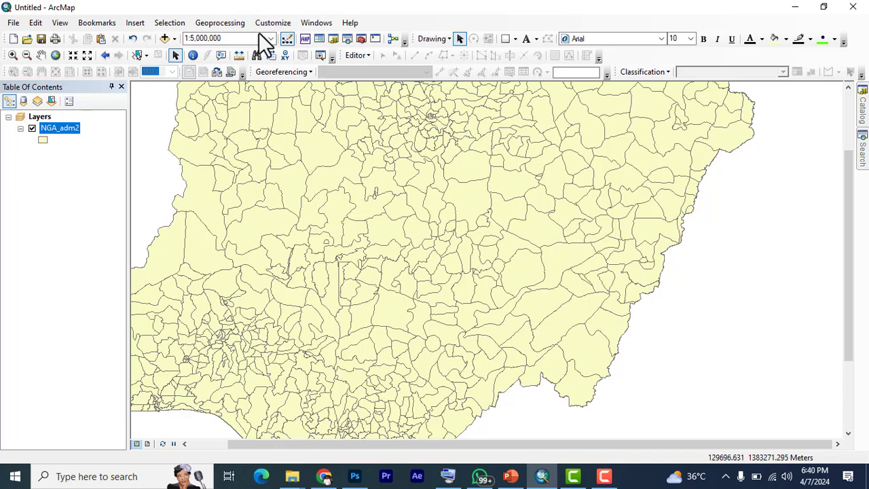
{"action": "left_click", "coordinate": [238, 54]}
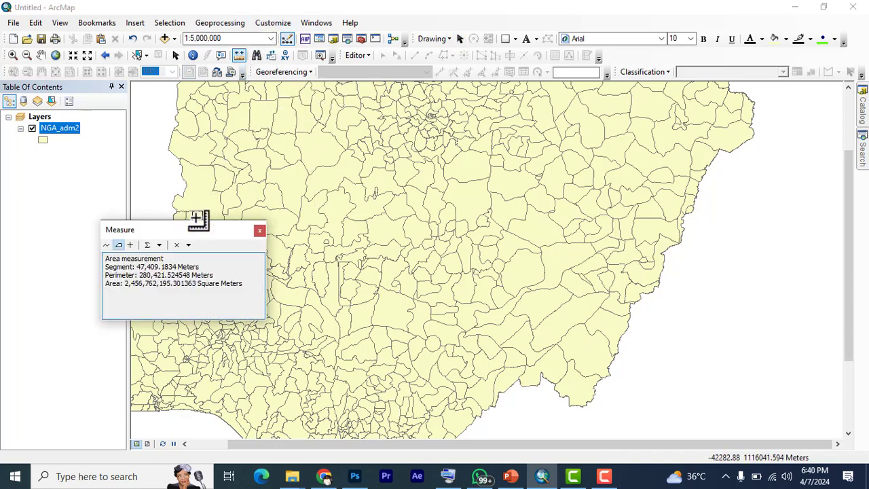
{"action": "left_click_drag", "start_coordinate": [185, 232], "coordinate": [236, 155]}
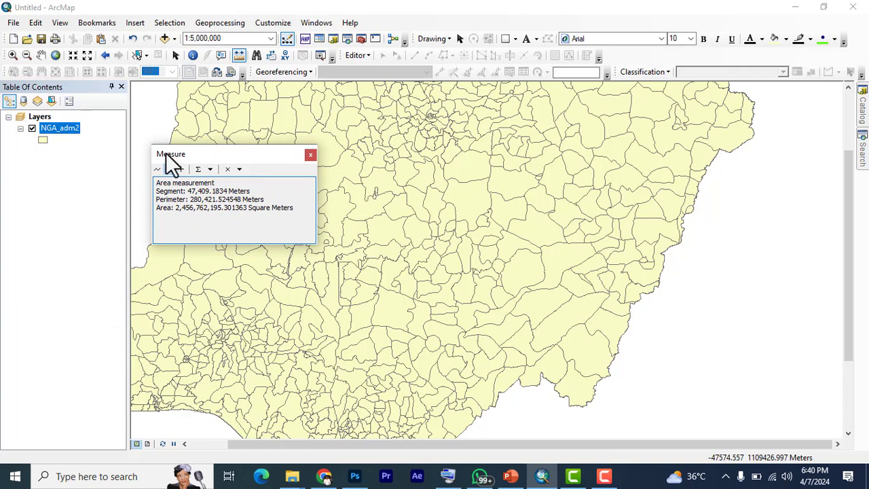
{"action": "left_click", "coordinate": [240, 170]}
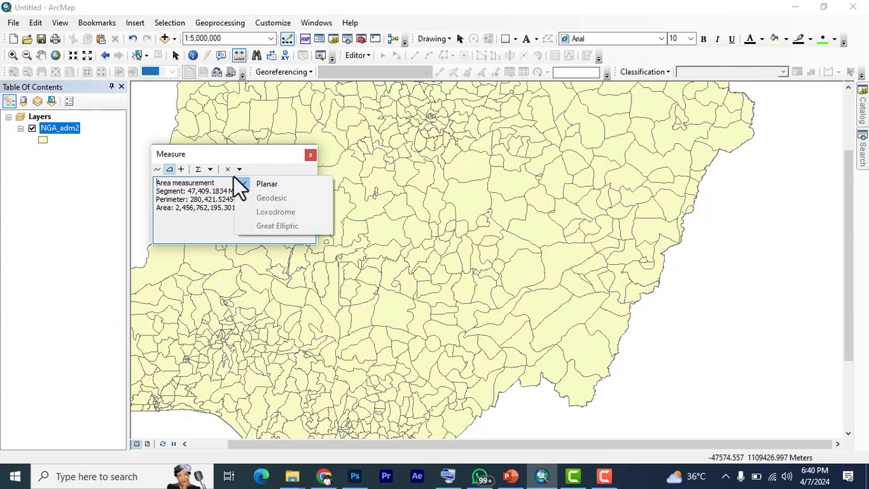
{"action": "left_click", "coordinate": [209, 169]}
{"action": "left_click", "coordinate": [209, 169]}
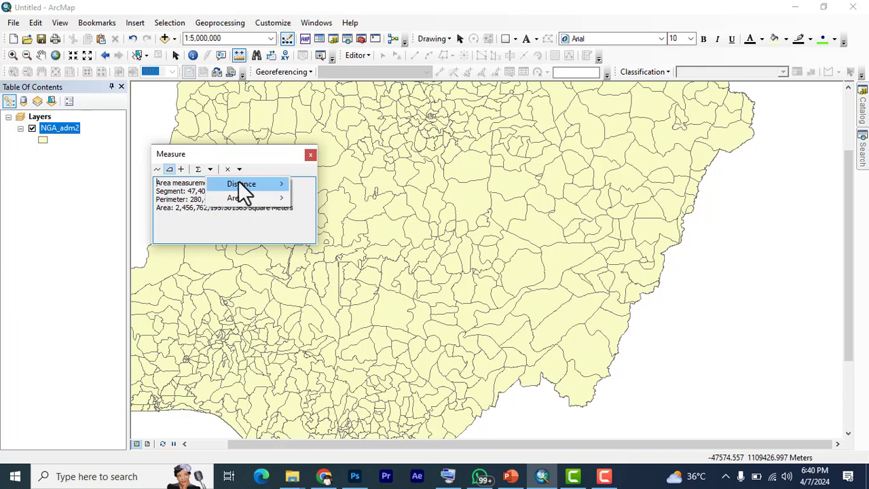
{"action": "mouse_move", "coordinate": [239, 180]}
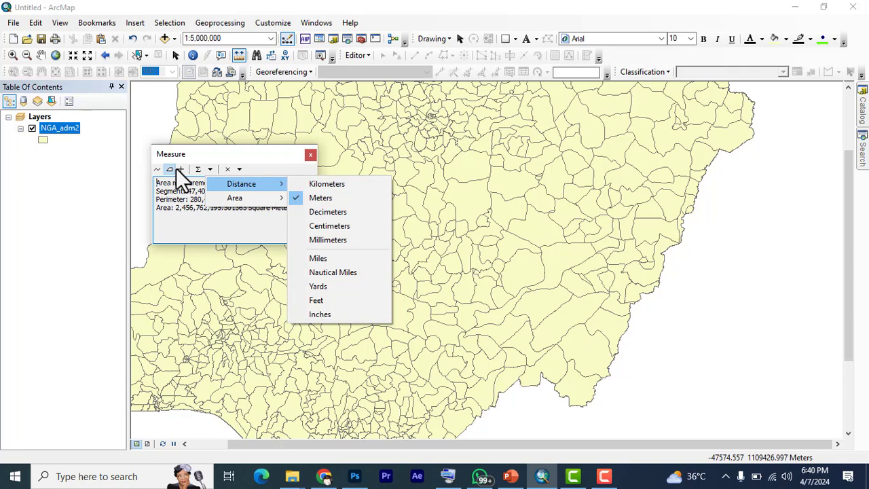
Measure the perimeter and area of two NGA_adm2 polygons with the Measure A Feature option
{"action": "left_click", "coordinate": [157, 170]}
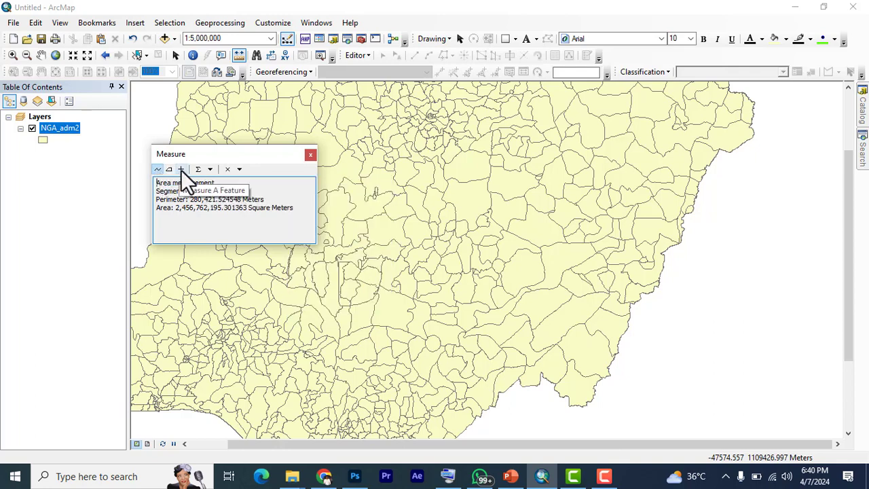
{"action": "left_click", "coordinate": [181, 169]}
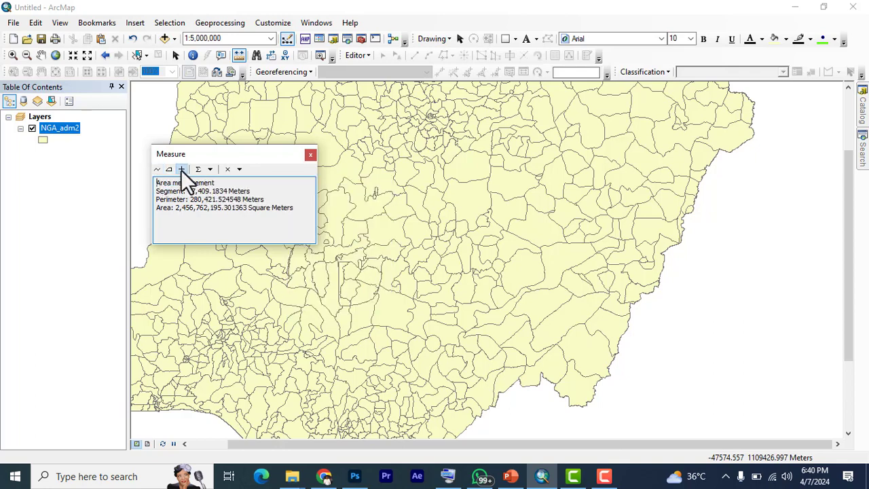
{"action": "left_click", "coordinate": [518, 251]}
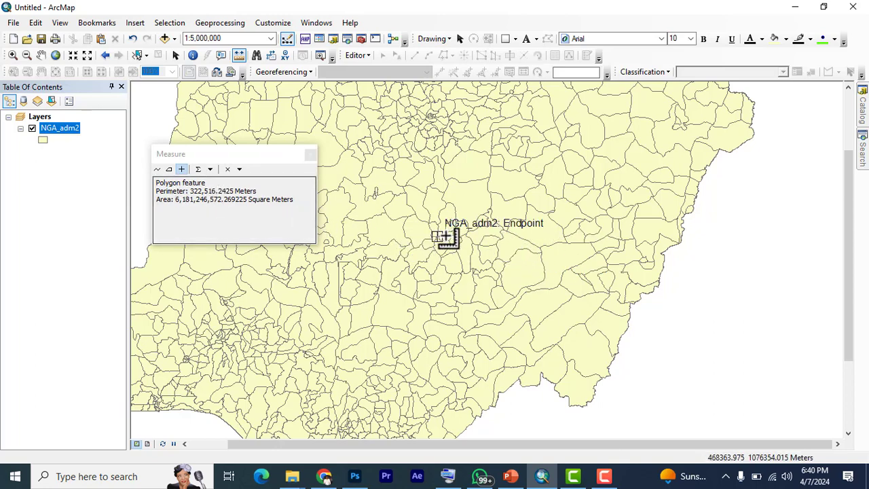
{"action": "scroll", "coordinate": [520, 255], "scroll_direction": "down", "scroll_amount": 5}
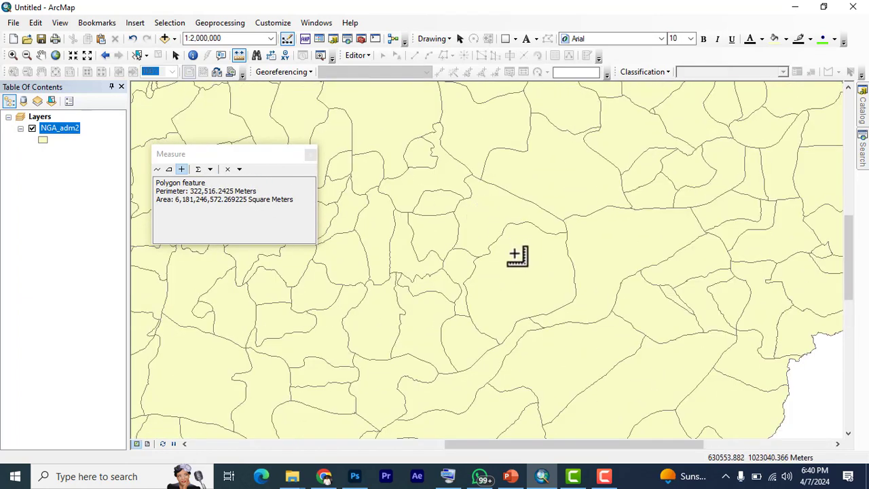
{"action": "left_click", "coordinate": [504, 242]}
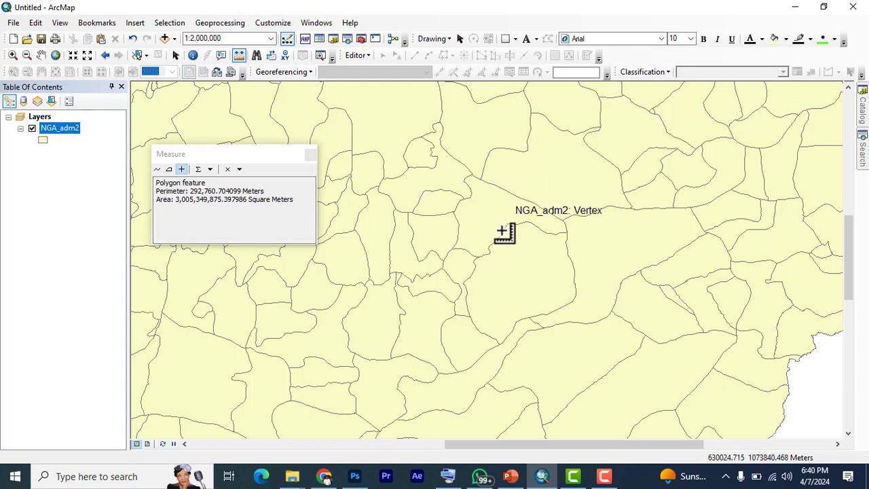
Turn on measurement totals and set the distance unit to Kilometers and the area unit to Ares
{"action": "scroll", "coordinate": [505, 238], "scroll_direction": "up", "scroll_amount": 1}
{"action": "scroll", "coordinate": [540, 190], "scroll_direction": "down", "scroll_amount": 1}
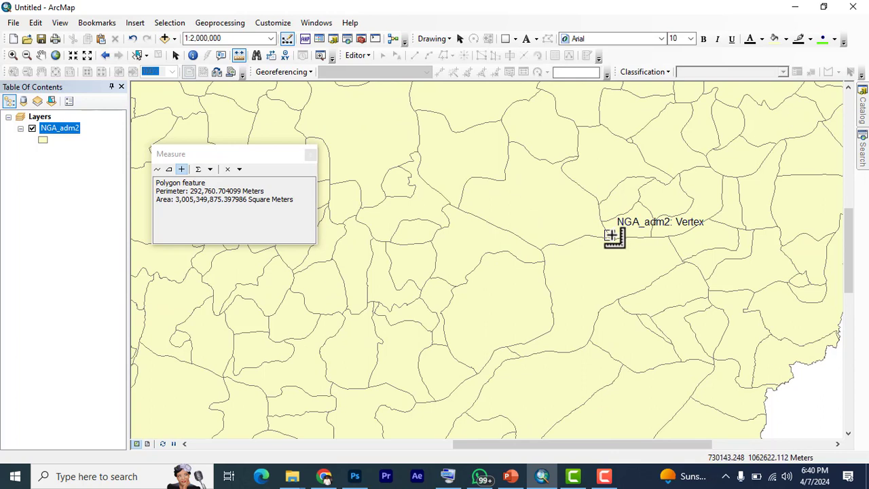
{"action": "left_click", "coordinate": [208, 169]}
{"action": "left_click", "coordinate": [210, 170]}
{"action": "mouse_move", "coordinate": [239, 183]}
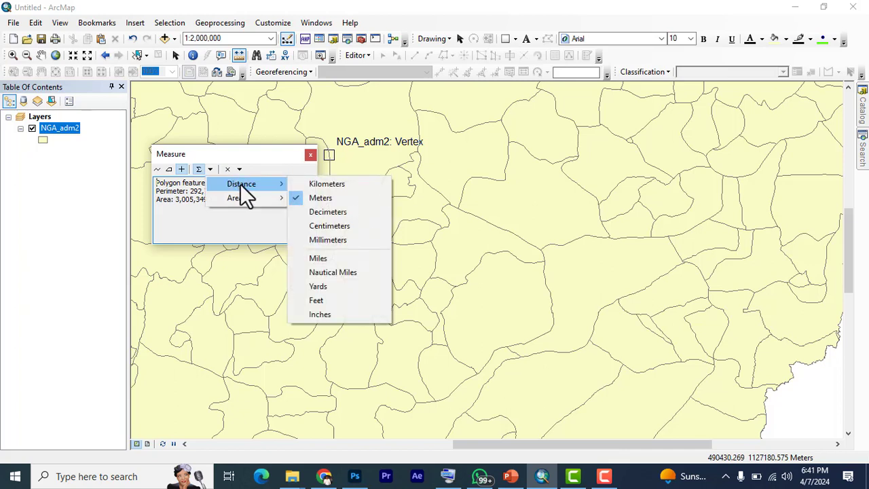
{"action": "left_click", "coordinate": [329, 185]}
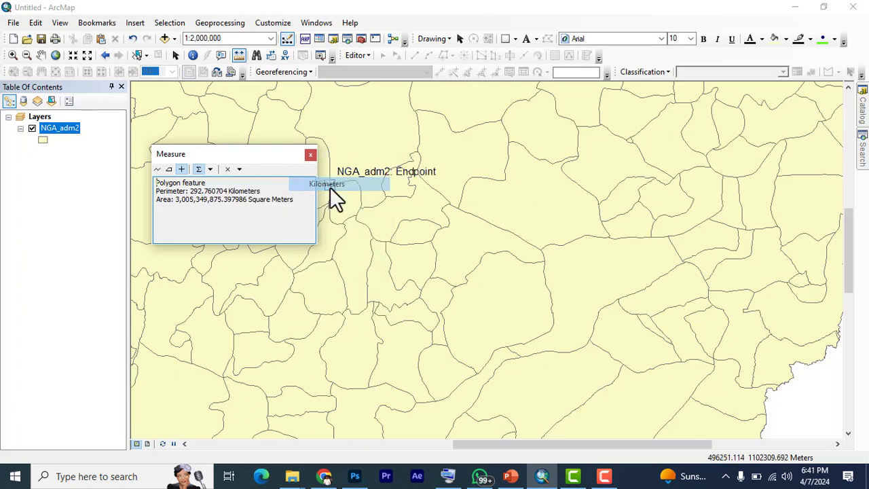
Measure two neighbouring polygon features with totals, and measure the straight-line distance across one of them
{"action": "left_click", "coordinate": [605, 236]}
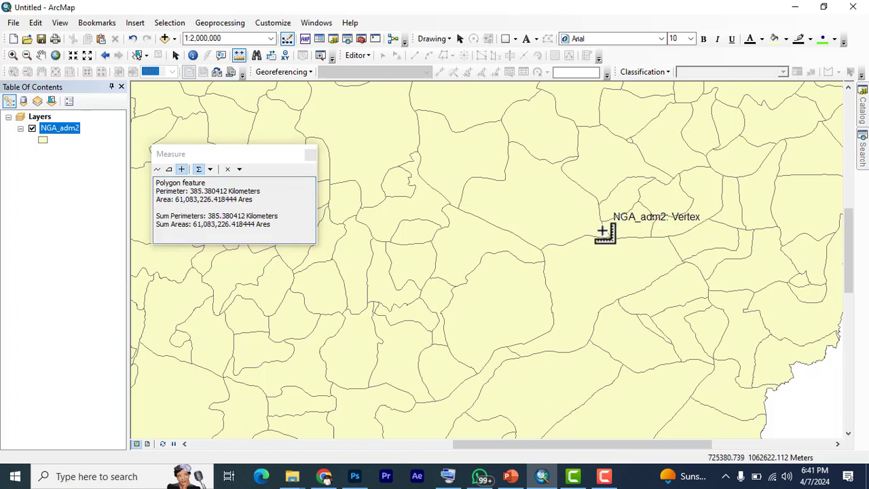
{"action": "left_click", "coordinate": [502, 180]}
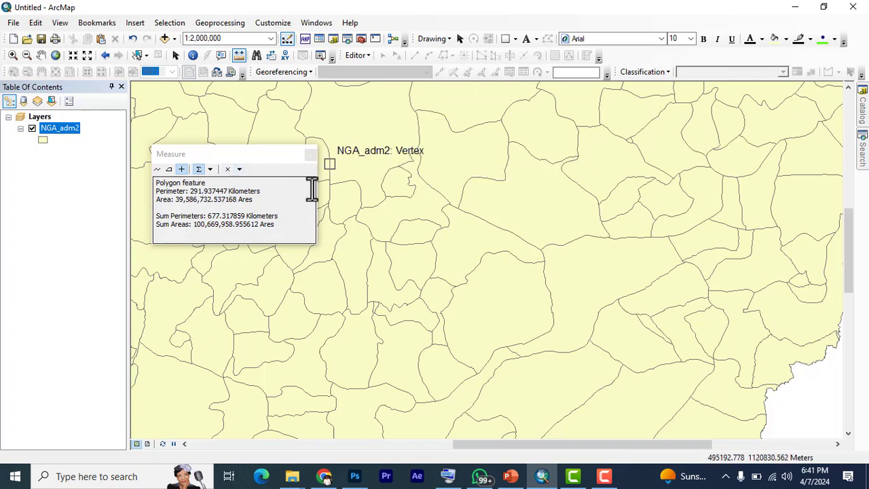
{"action": "left_click", "coordinate": [184, 168]}
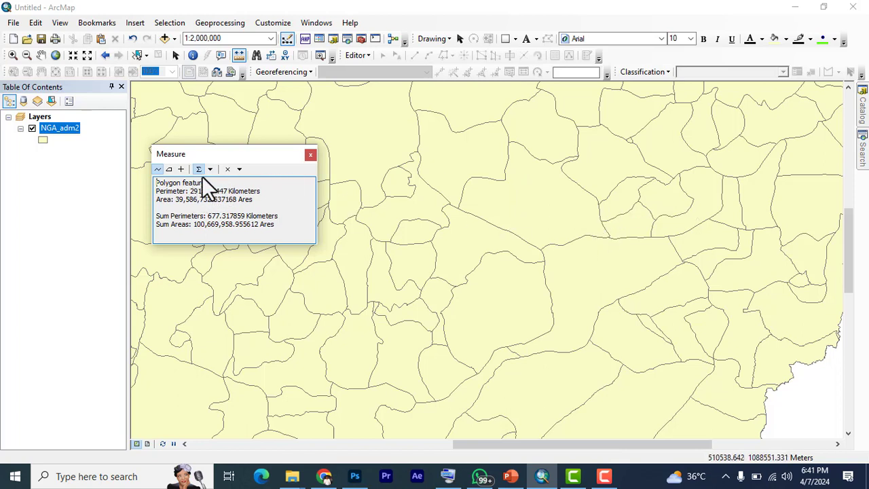
{"action": "left_click", "coordinate": [607, 231]}
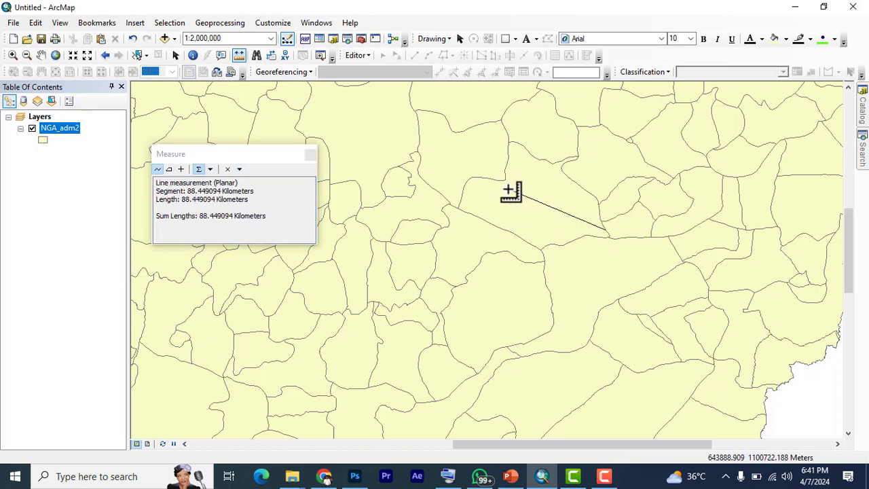
{"action": "double_click", "coordinate": [503, 179]}
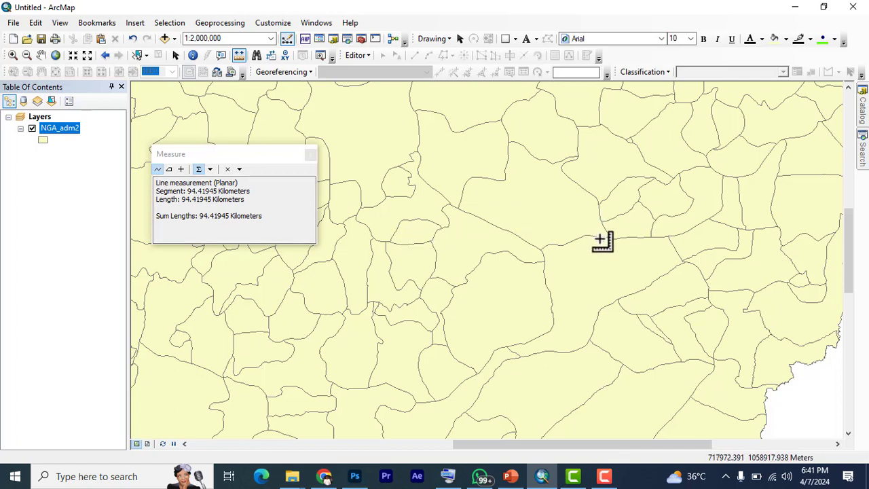
Try to measure an area sketched from a vertex on the district boundary, and return to feature measurement
{"action": "left_click", "coordinate": [169, 173]}
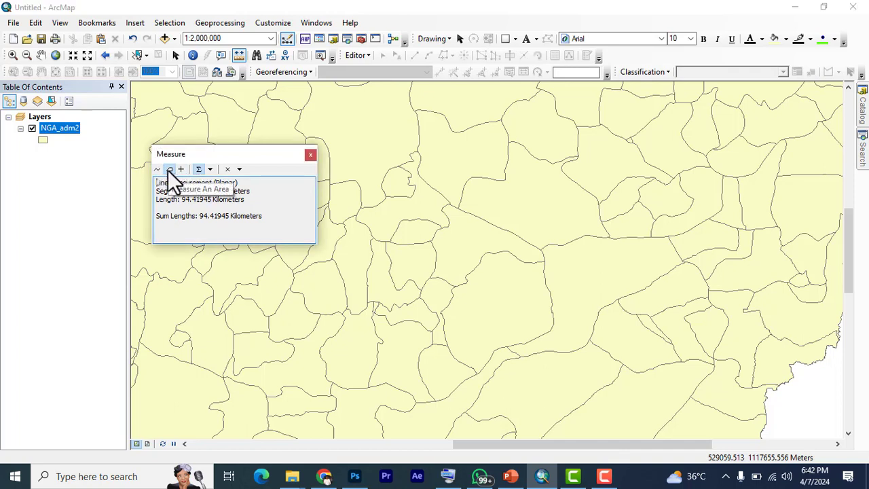
{"action": "left_click", "coordinate": [571, 243]}
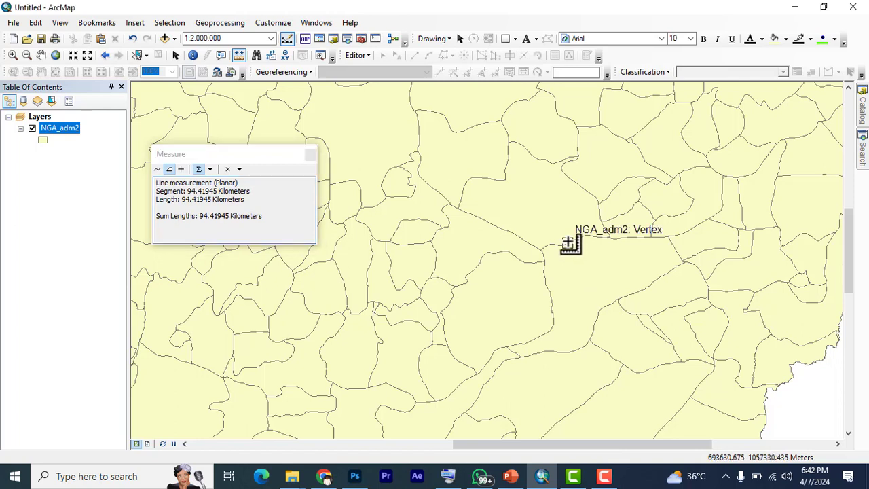
{"action": "left_click", "coordinate": [580, 242]}
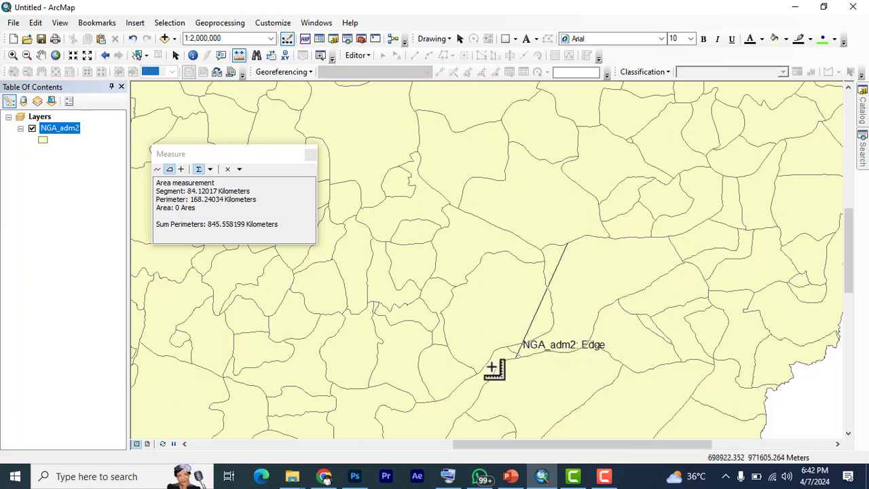
{"action": "left_click", "coordinate": [179, 169]}
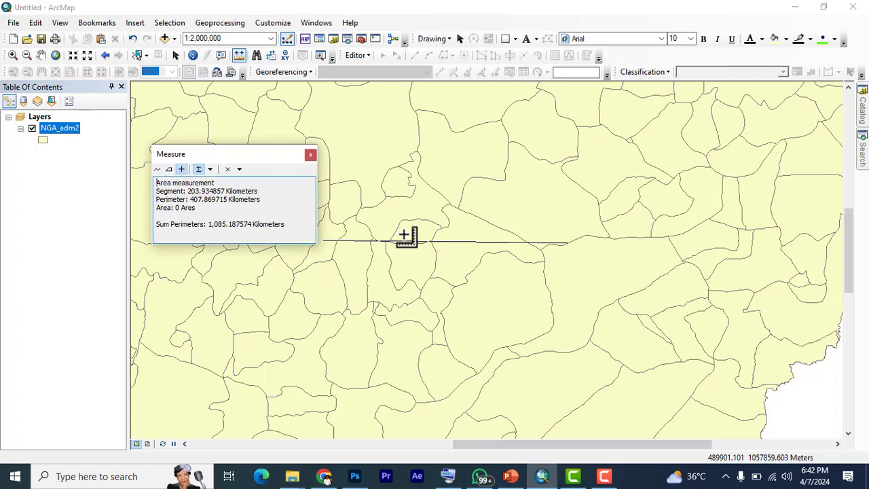
{"action": "left_click", "coordinate": [569, 243]}
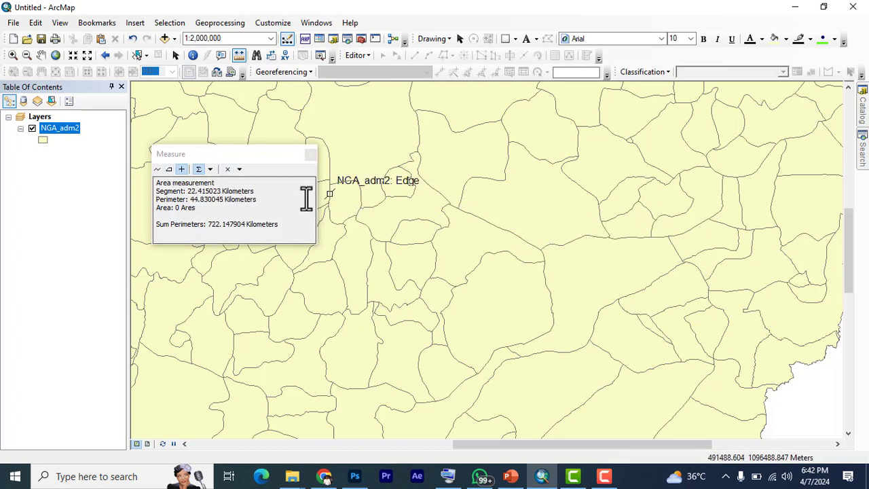
Set the area unit to Hectares and measure the large polygon feature again
{"action": "left_click", "coordinate": [208, 170]}
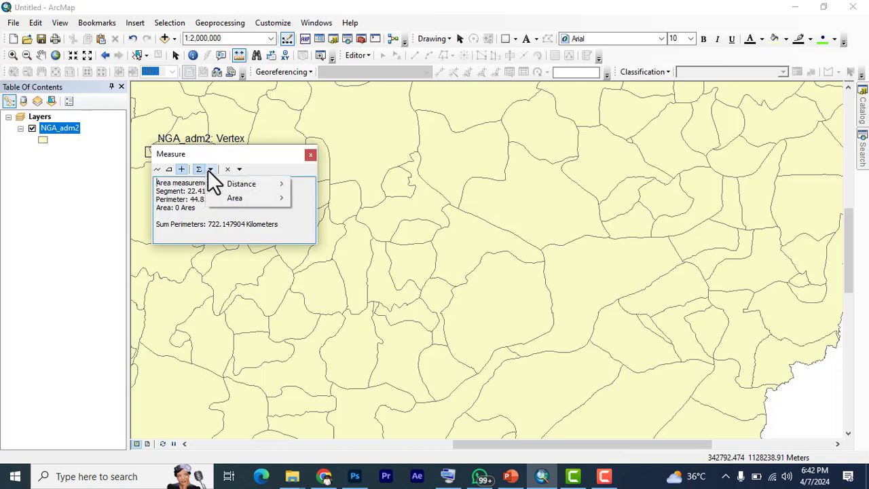
{"action": "mouse_move", "coordinate": [231, 198]}
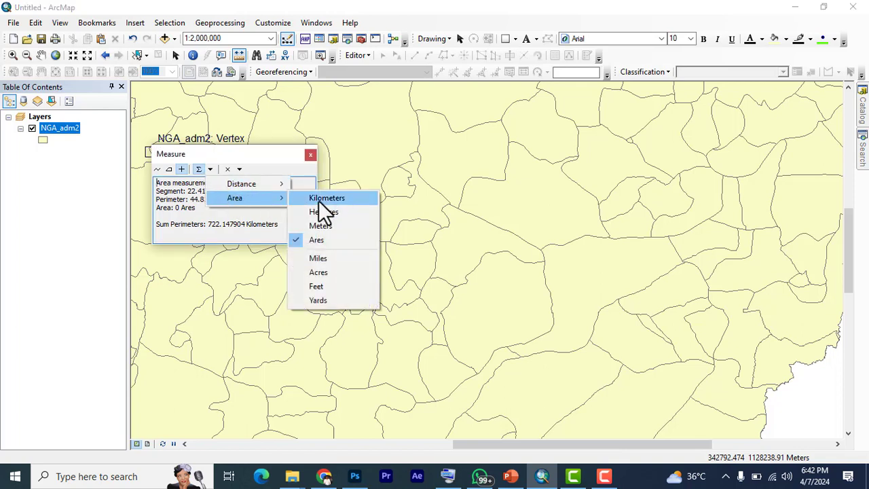
{"action": "left_click", "coordinate": [326, 199]}
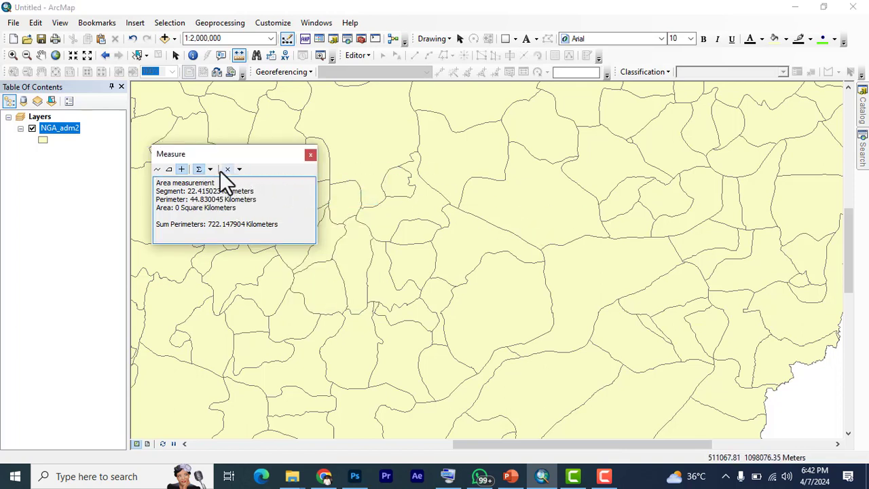
{"action": "left_click", "coordinate": [208, 171]}
{"action": "mouse_move", "coordinate": [260, 197]}
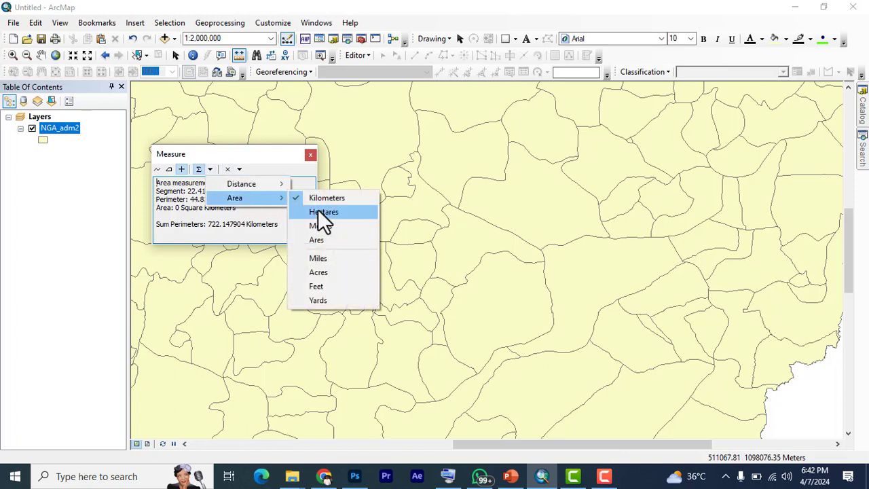
{"action": "left_click", "coordinate": [340, 212]}
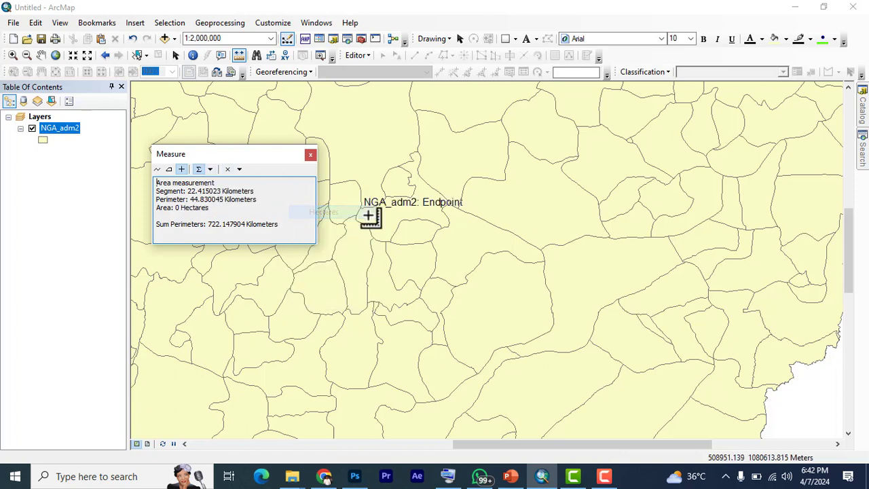
{"action": "left_click", "coordinate": [590, 235]}
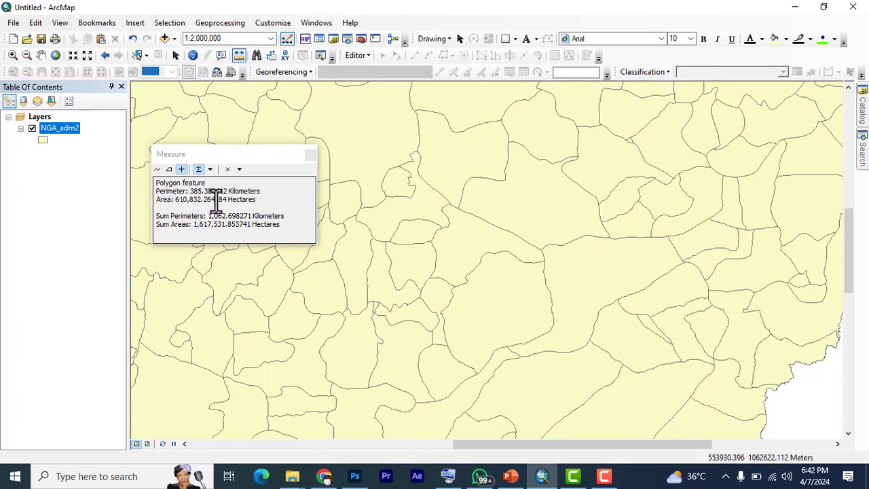
Close the Measure window and zoom out until the whole NGA_adm2 layer is in view
{"action": "scroll", "coordinate": [576, 239], "scroll_direction": "up", "scroll_amount": 1}
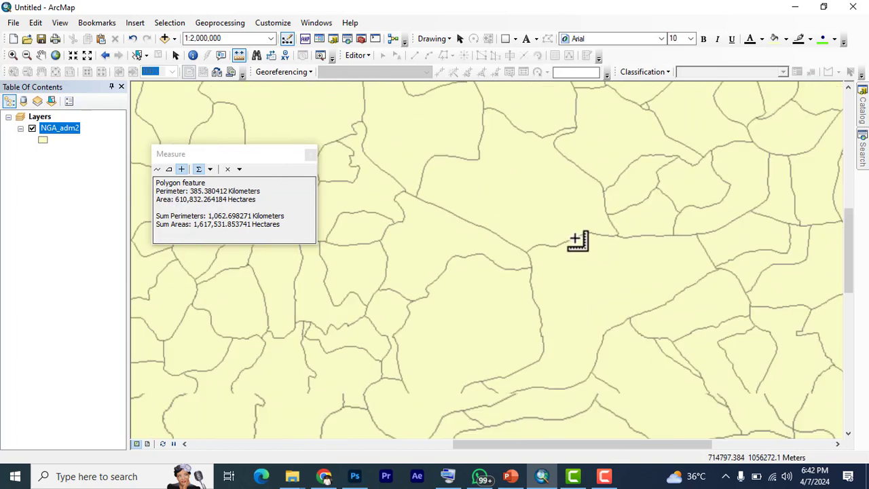
{"action": "scroll", "coordinate": [577, 241], "scroll_direction": "down", "scroll_amount": 2}
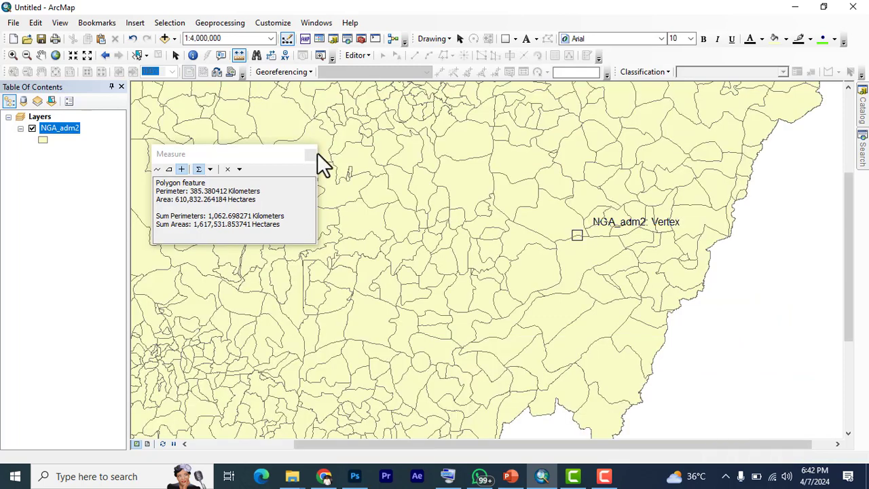
{"action": "left_click", "coordinate": [312, 155]}
{"action": "scroll", "coordinate": [425, 248], "scroll_direction": "down", "scroll_amount": 2}
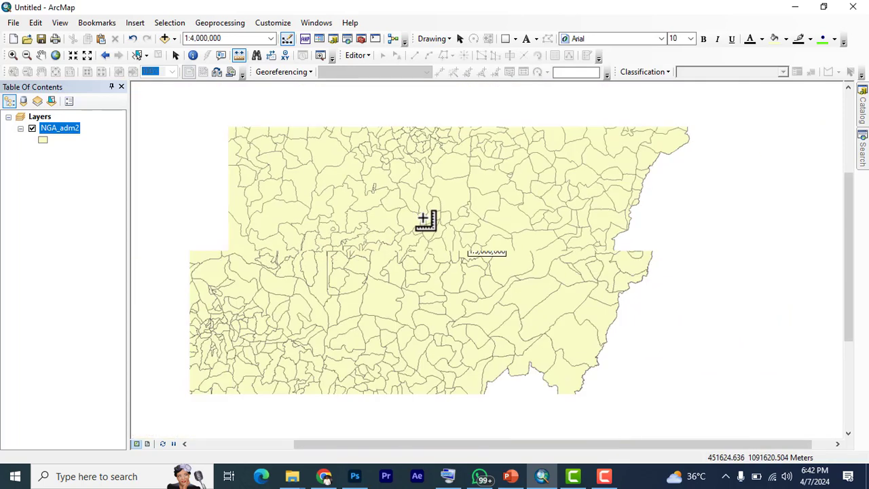
{"action": "scroll", "coordinate": [377, 125], "scroll_direction": "down", "scroll_amount": 2}
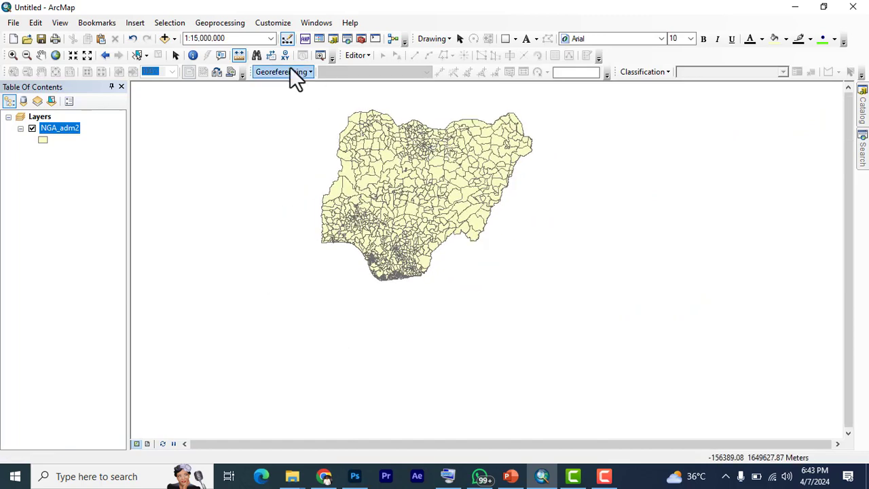
{"action": "scroll", "coordinate": [369, 175], "scroll_direction": "down", "scroll_amount": 2}
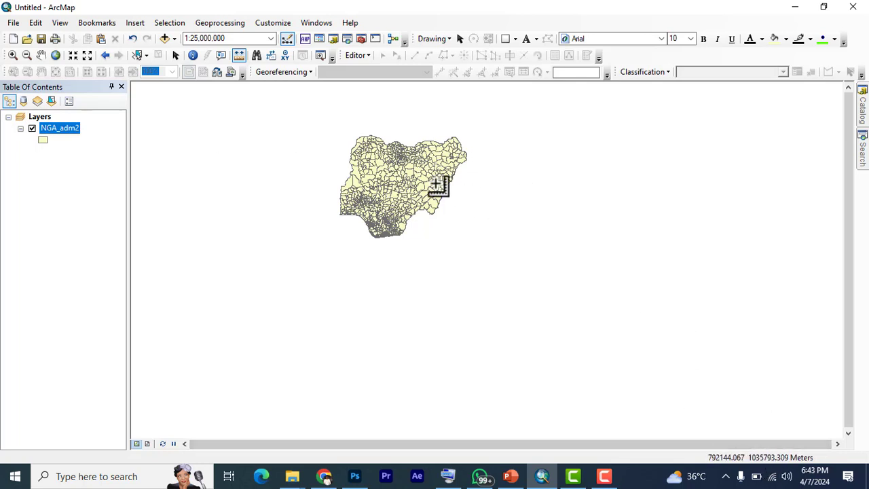
Open the coordinate system settings in the properties of the Layers data frame
{"action": "scroll", "coordinate": [439, 186], "scroll_direction": "up", "scroll_amount": 2}
{"action": "left_click", "coordinate": [41, 117]}
{"action": "right_click", "coordinate": [45, 124]}
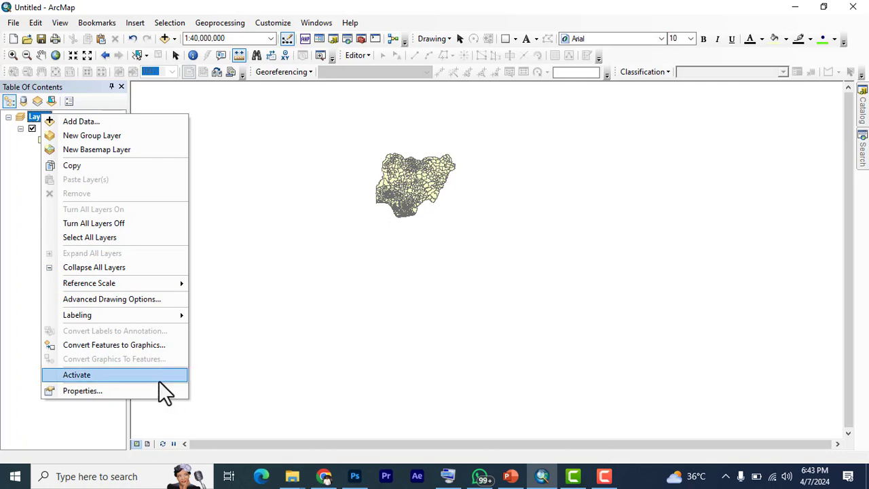
{"action": "left_click", "coordinate": [84, 391]}
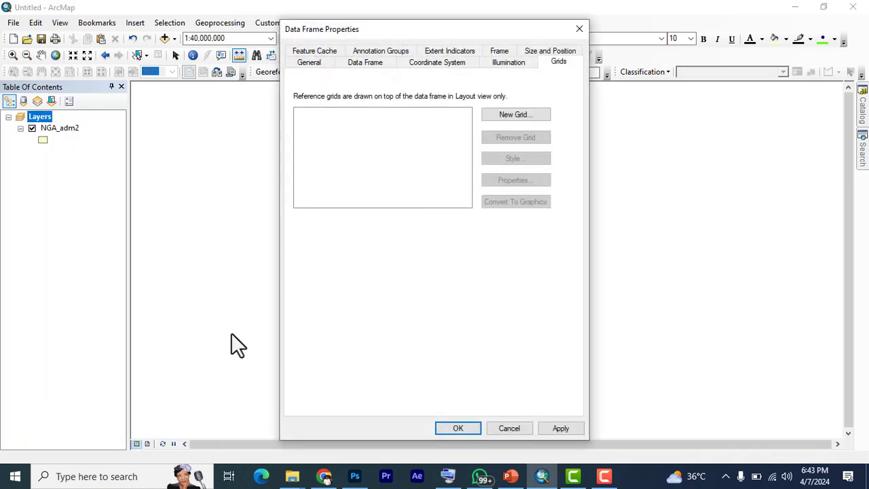
{"action": "left_click", "coordinate": [431, 65]}
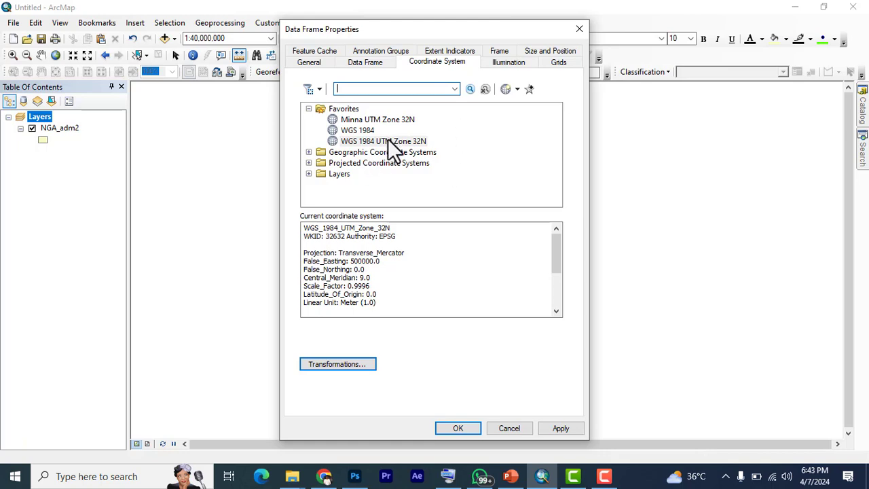
Look through the Geographic Coordinate Systems and Projected Coordinate Systems folders
{"action": "left_click", "coordinate": [308, 152]}
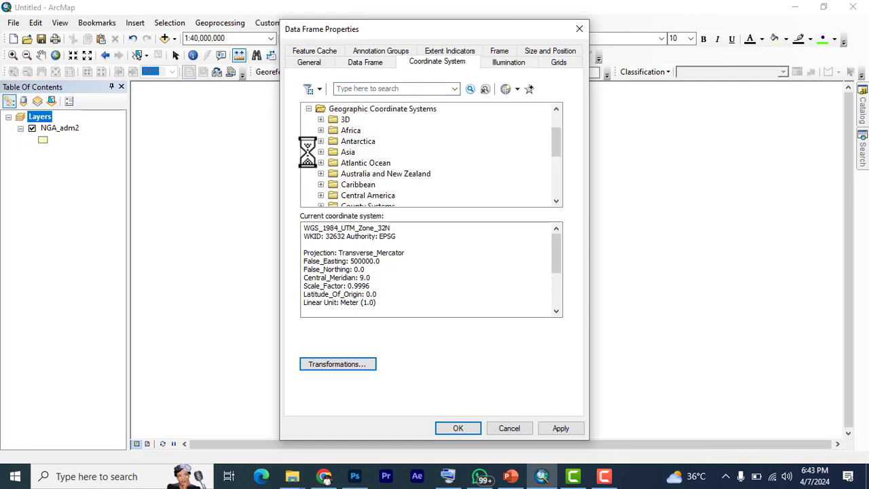
{"action": "left_click", "coordinate": [309, 110]}
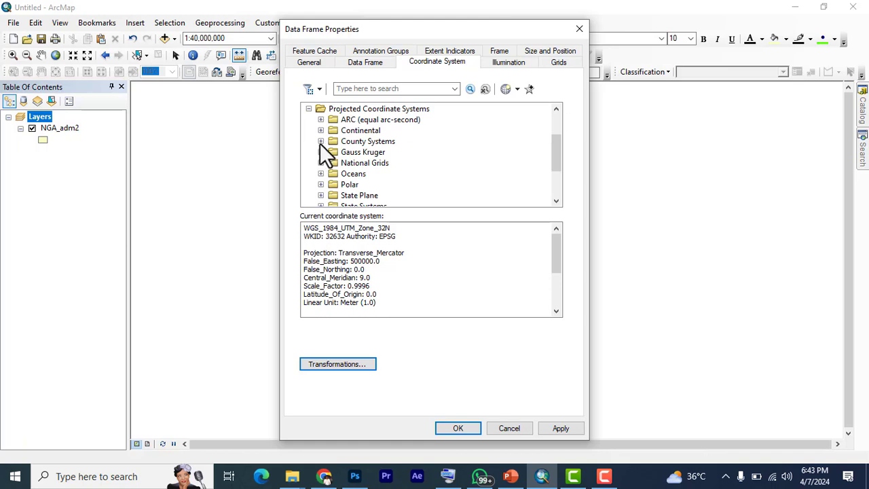
{"action": "left_click", "coordinate": [307, 162]}
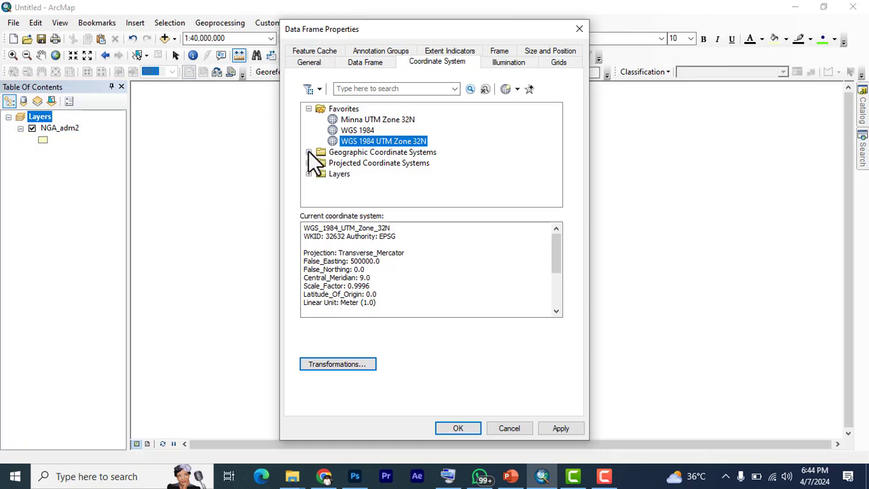
Select the Minna geographic coordinate system for Africa and add it to the favorites
{"action": "left_click", "coordinate": [308, 152]}
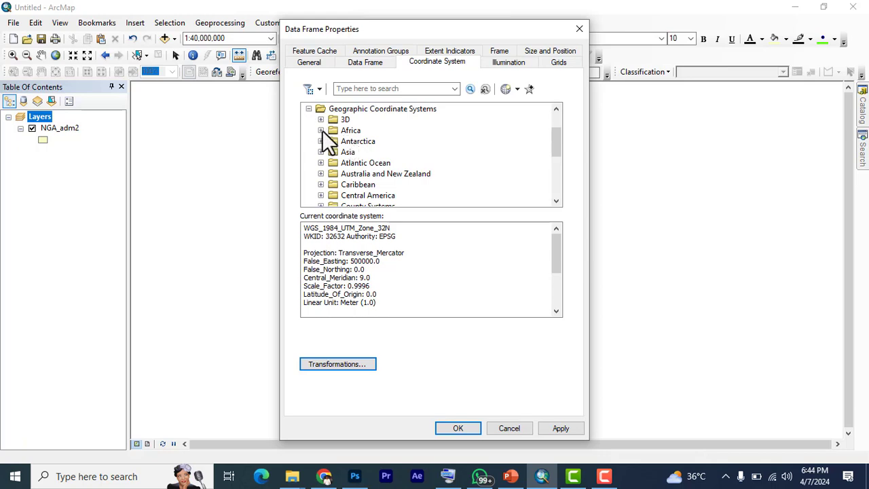
{"action": "left_click", "coordinate": [322, 129]}
{"action": "scroll", "coordinate": [349, 142], "scroll_direction": "down", "scroll_amount": 5}
{"action": "scroll", "coordinate": [350, 144], "scroll_direction": "down", "scroll_amount": 10}
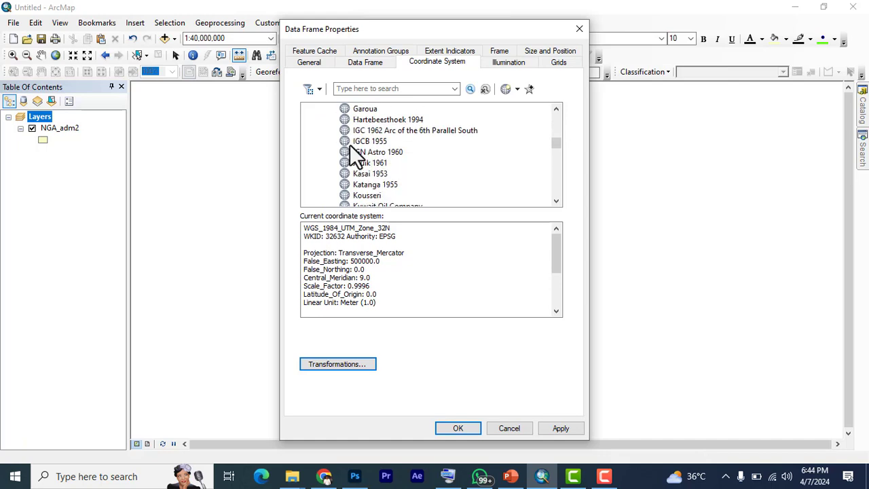
{"action": "scroll", "coordinate": [350, 144], "scroll_direction": "down", "scroll_amount": 3}
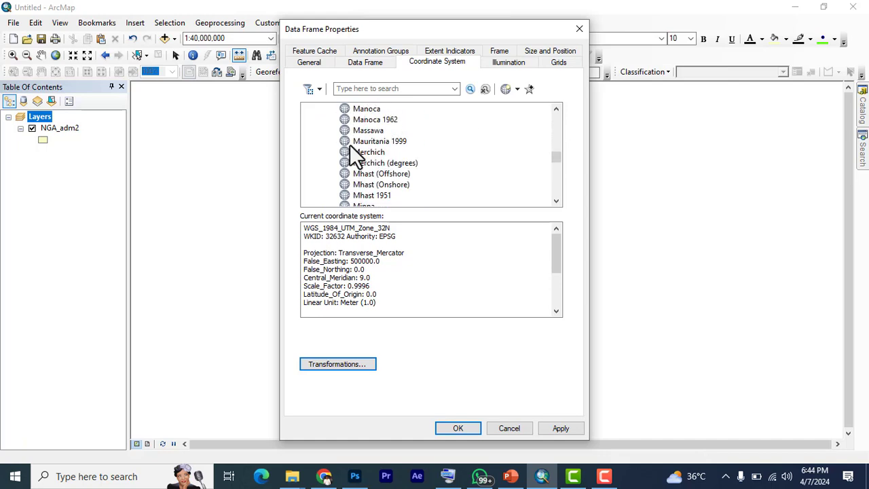
{"action": "left_click", "coordinate": [363, 141]}
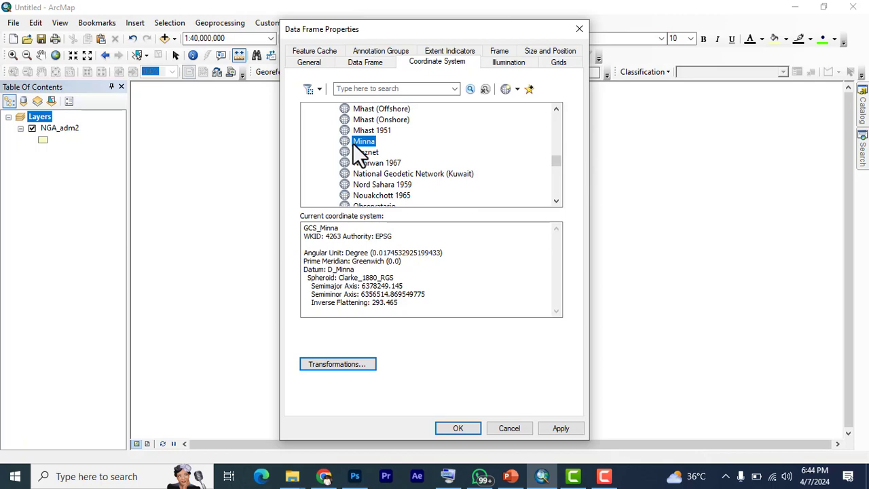
{"action": "scroll", "coordinate": [352, 143], "scroll_direction": "down", "scroll_amount": 1}
{"action": "scroll", "coordinate": [356, 139], "scroll_direction": "up", "scroll_amount": 3}
{"action": "scroll", "coordinate": [357, 135], "scroll_direction": "down", "scroll_amount": 2}
{"action": "right_click", "coordinate": [356, 139]}
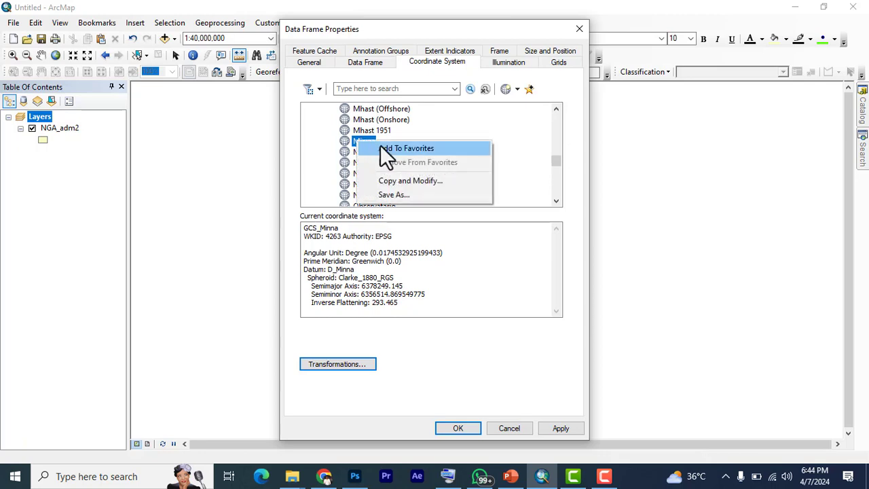
{"action": "left_click", "coordinate": [381, 147]}
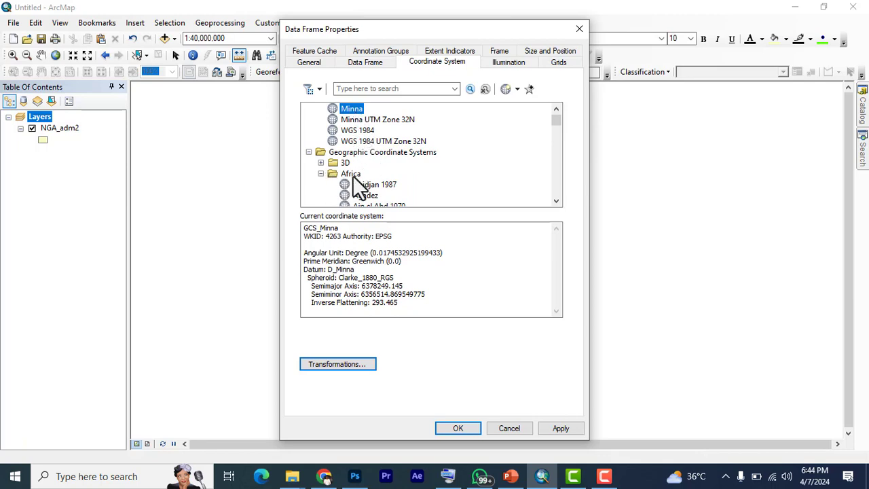
Select WGS 1984 among the World geographic coordinate systems, try to add it to the favorites, and collapse the World folder
{"action": "scroll", "coordinate": [354, 174], "scroll_direction": "down", "scroll_amount": 20}
{"action": "scroll", "coordinate": [360, 178], "scroll_direction": "down", "scroll_amount": 15}
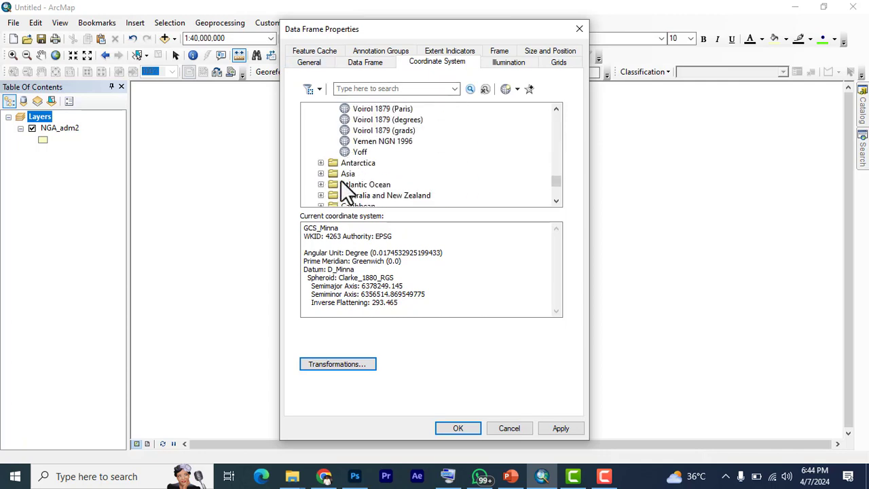
{"action": "scroll", "coordinate": [341, 180], "scroll_direction": "down", "scroll_amount": 5}
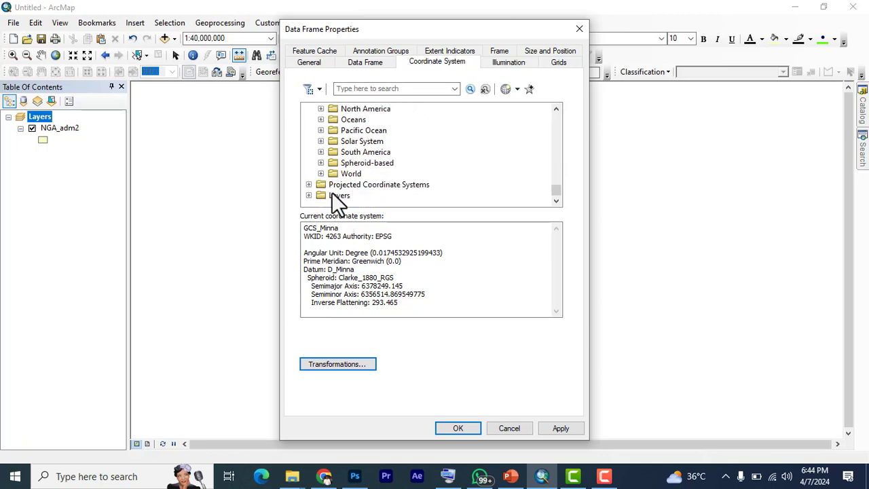
{"action": "left_click", "coordinate": [321, 173]}
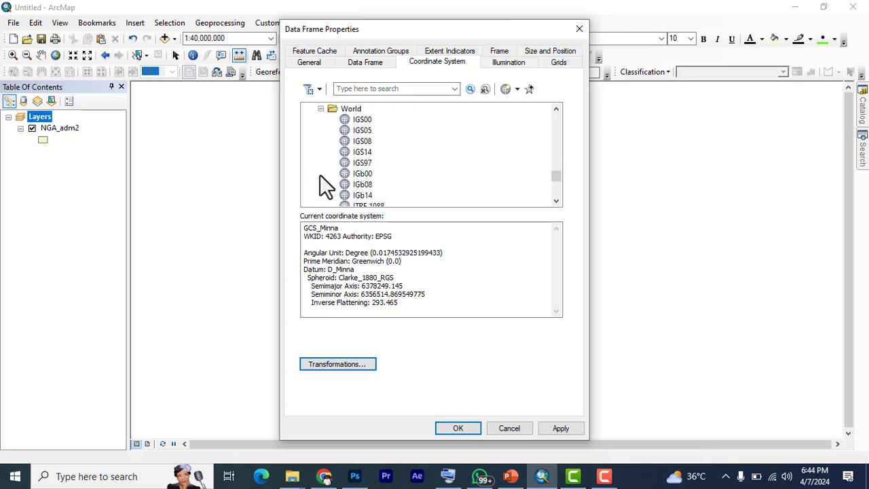
{"action": "scroll", "coordinate": [350, 163], "scroll_direction": "down", "scroll_amount": 4}
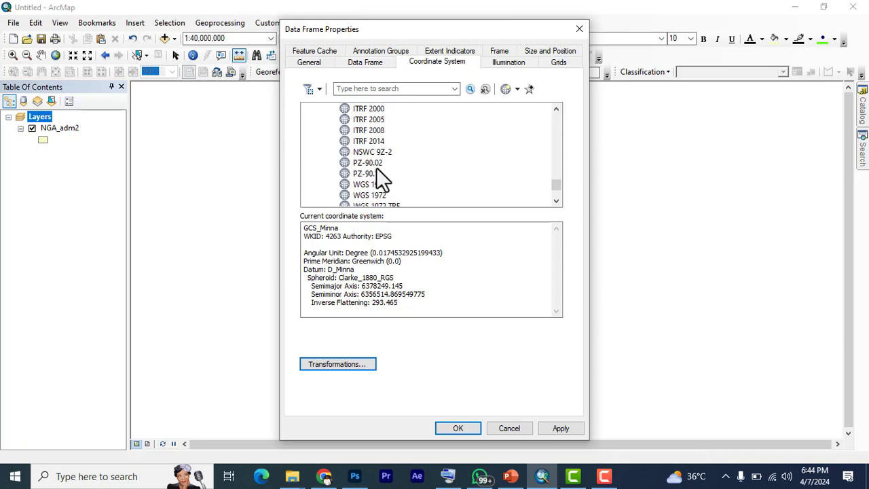
{"action": "scroll", "coordinate": [364, 168], "scroll_direction": "down", "scroll_amount": 3}
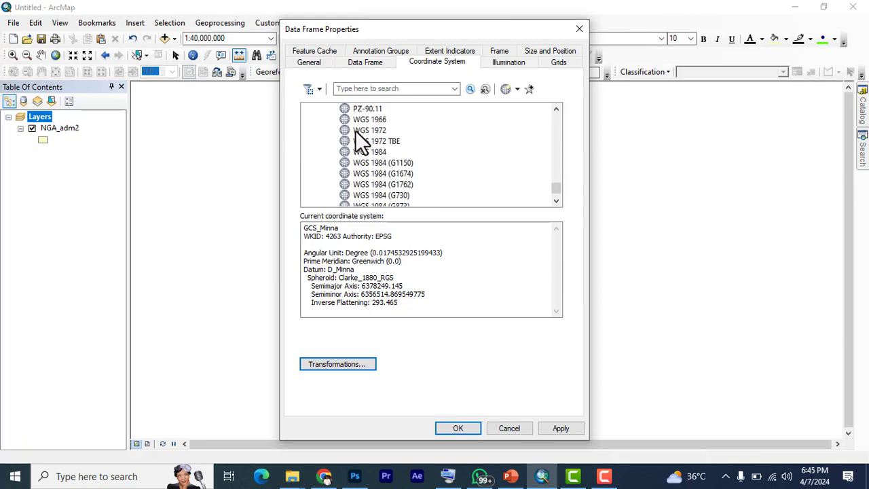
{"action": "left_click", "coordinate": [372, 151]}
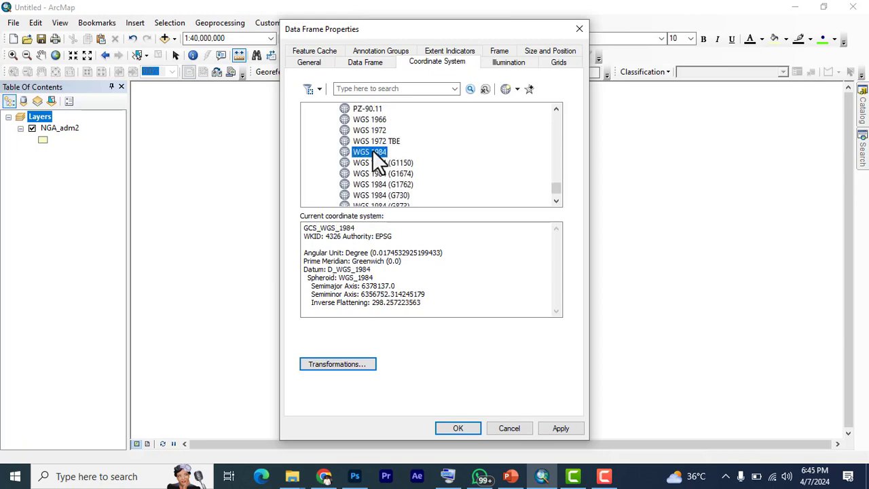
{"action": "right_click", "coordinate": [373, 151]}
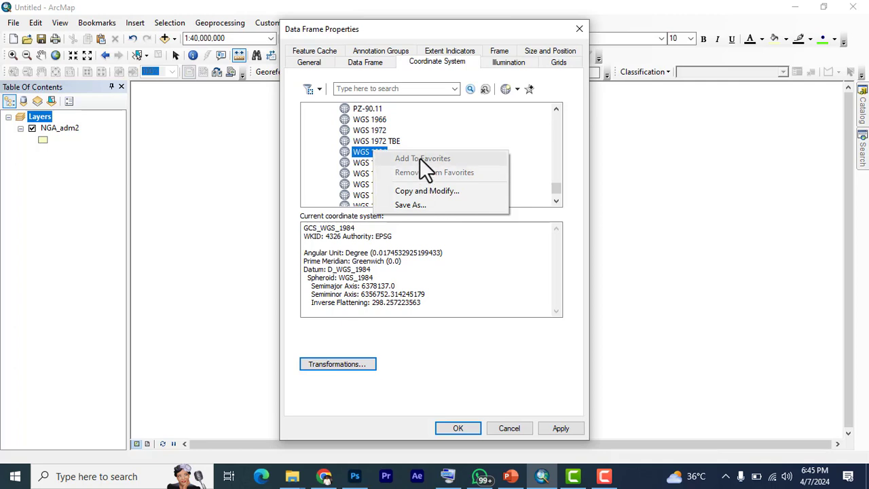
{"action": "left_click", "coordinate": [356, 150]}
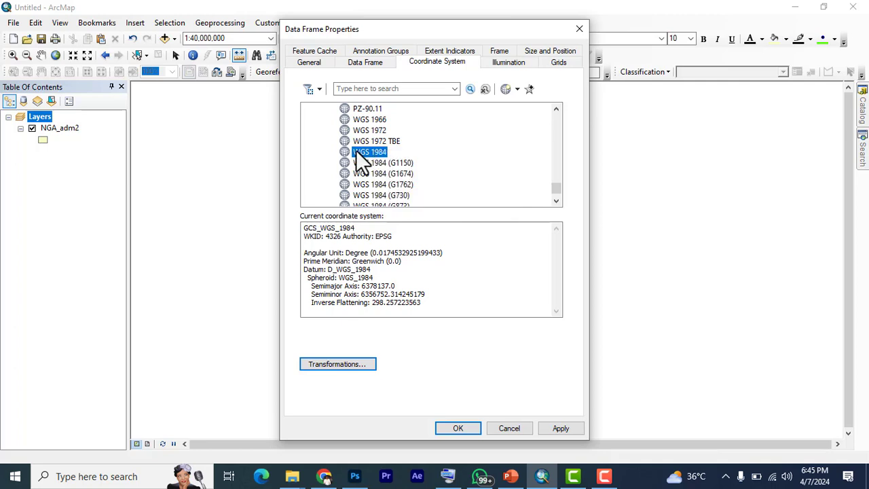
{"action": "right_click", "coordinate": [355, 150]}
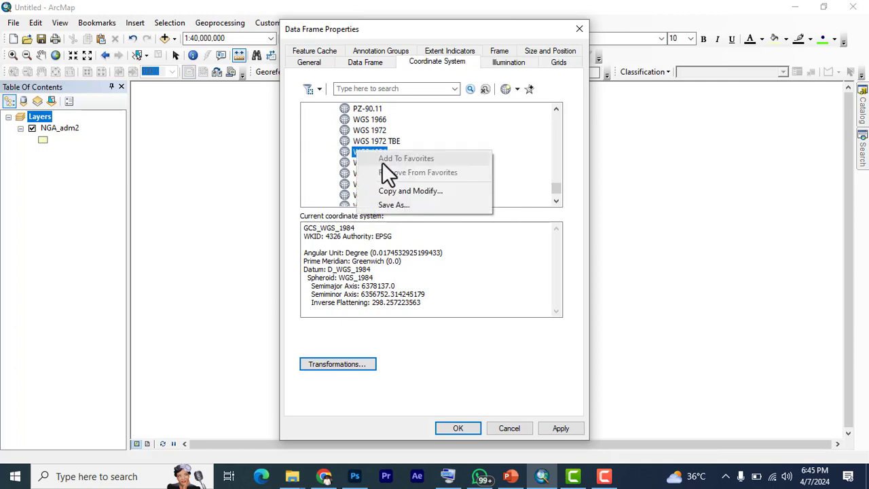
{"action": "left_click", "coordinate": [324, 146]}
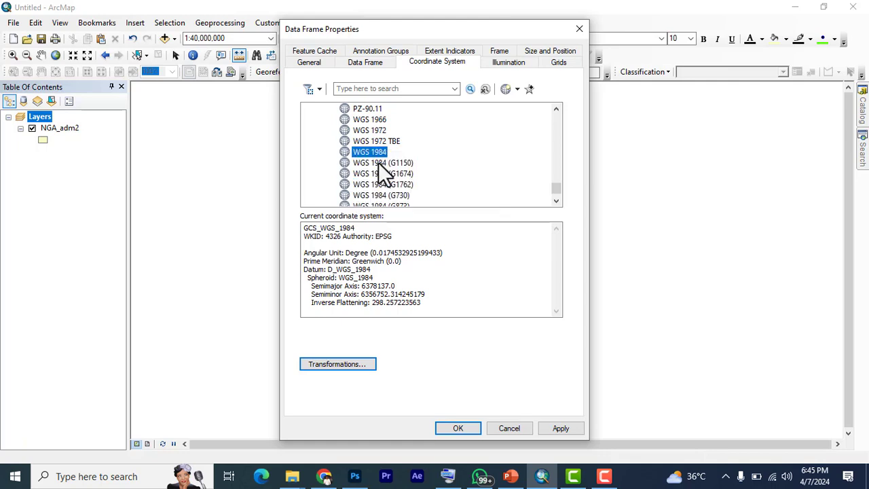
{"action": "scroll", "coordinate": [393, 178], "scroll_direction": "up", "scroll_amount": 10}
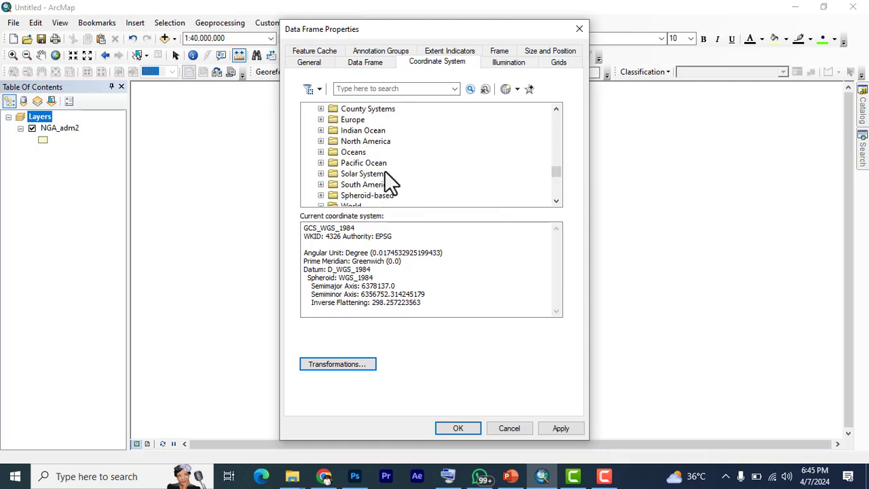
{"action": "scroll", "coordinate": [385, 172], "scroll_direction": "down", "scroll_amount": 2}
{"action": "left_click", "coordinate": [323, 142]}
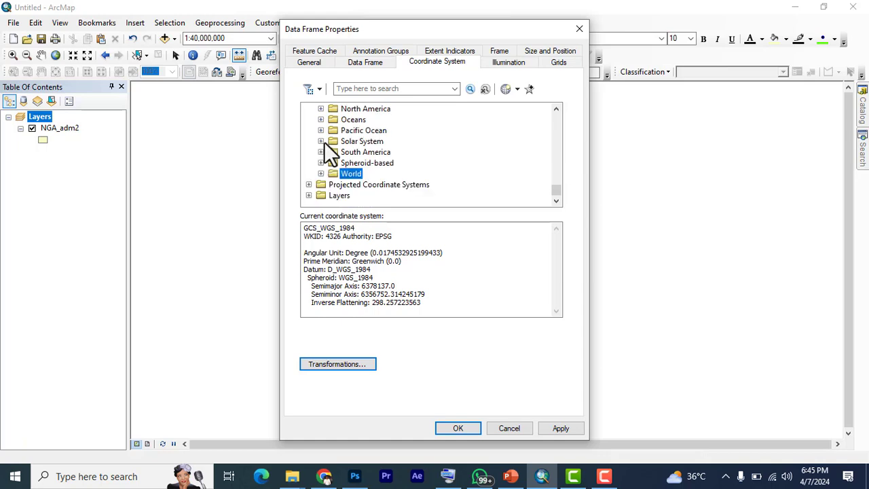
Select Minna UTM Zone 31N from the African UTM projected coordinate systems
{"action": "scroll", "coordinate": [359, 153], "scroll_direction": "up", "scroll_amount": 5}
{"action": "scroll", "coordinate": [359, 144], "scroll_direction": "up", "scroll_amount": 1}
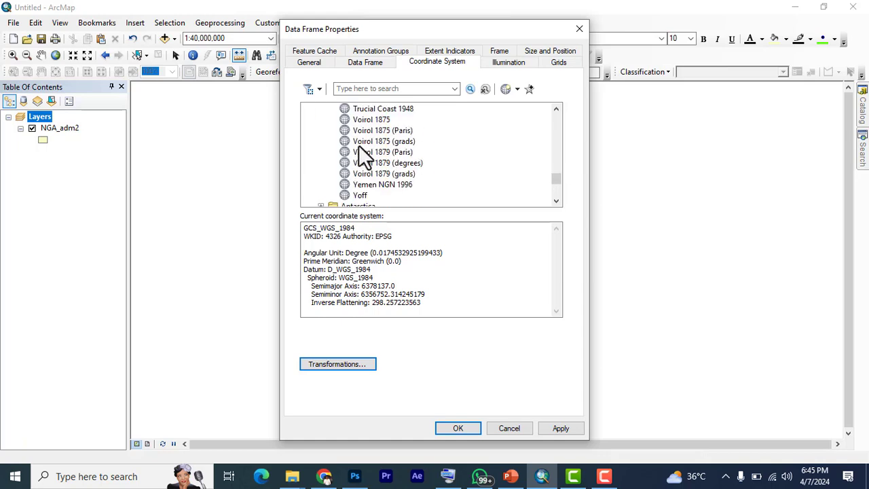
{"action": "scroll", "coordinate": [358, 145], "scroll_direction": "down", "scroll_amount": 6}
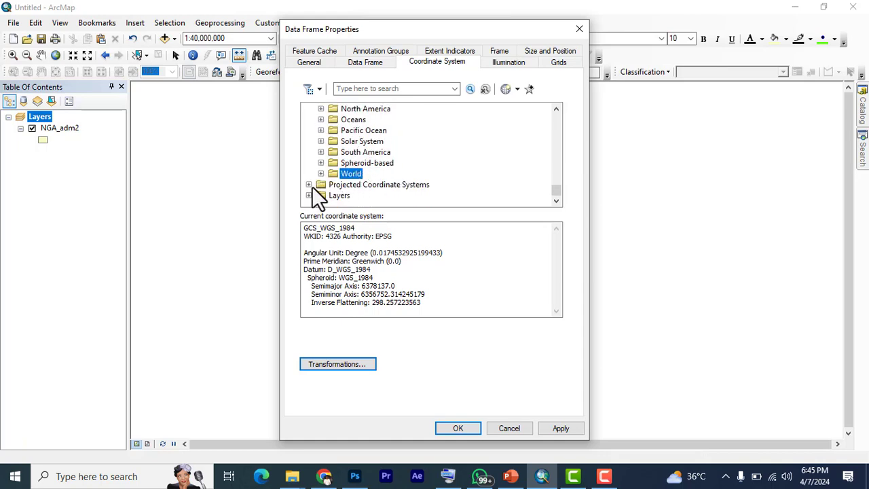
{"action": "left_click", "coordinate": [310, 184]}
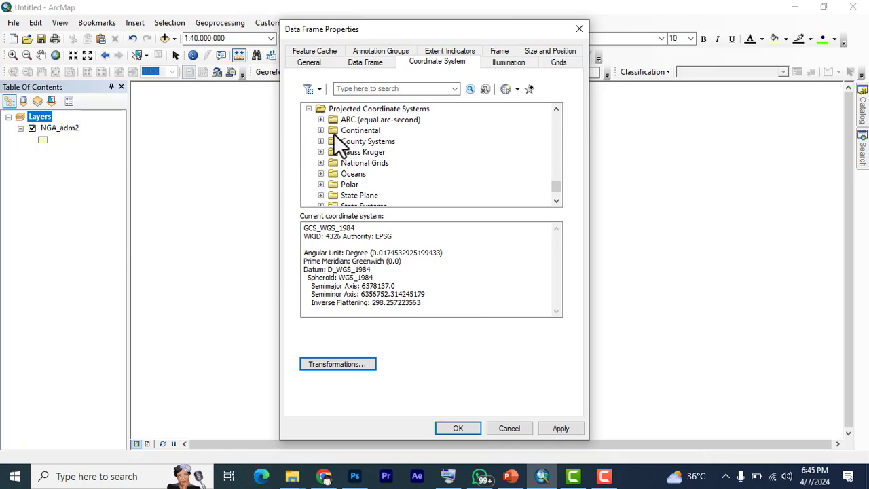
{"action": "scroll", "coordinate": [328, 141], "scroll_direction": "down", "scroll_amount": 2}
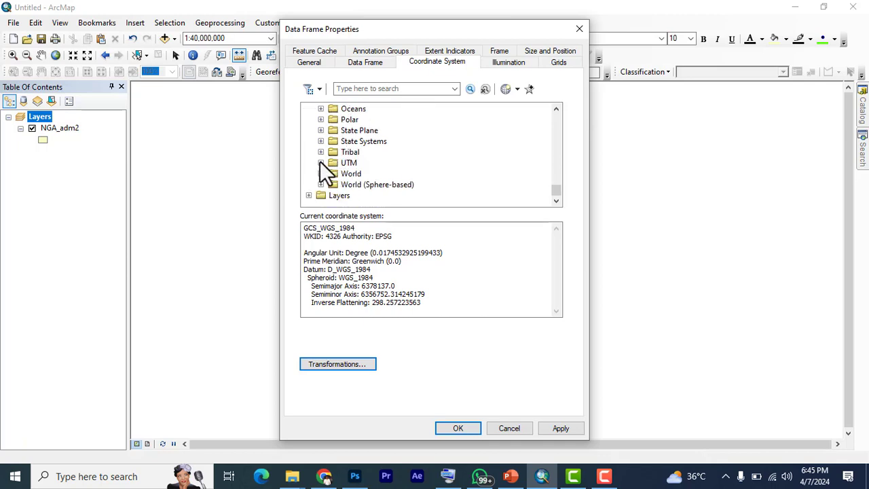
{"action": "left_click", "coordinate": [321, 162]}
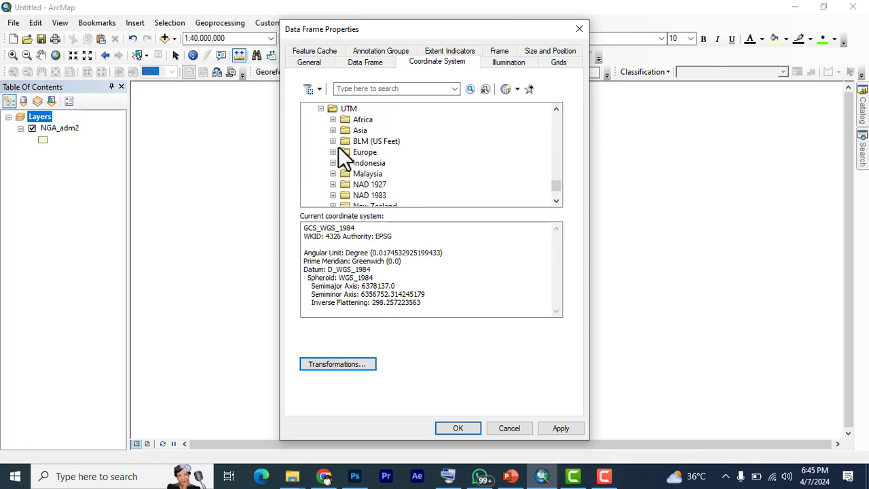
{"action": "left_click", "coordinate": [333, 120]}
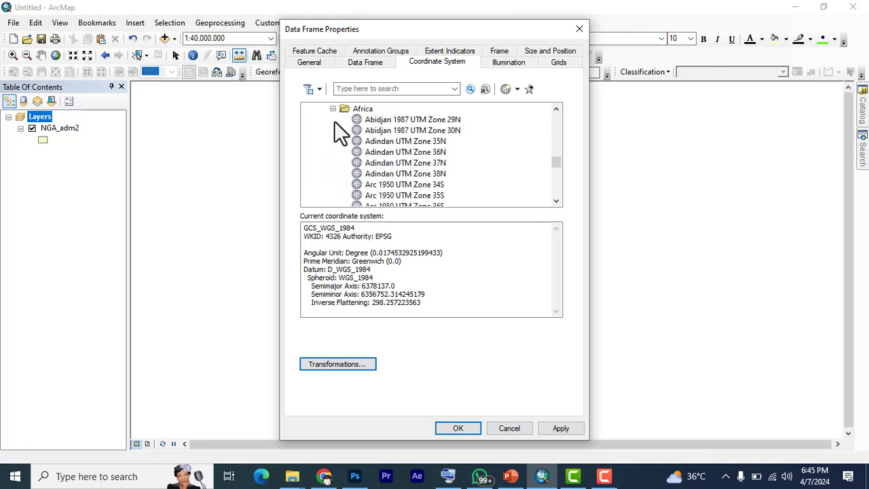
{"action": "scroll", "coordinate": [334, 121], "scroll_direction": "down", "scroll_amount": 5}
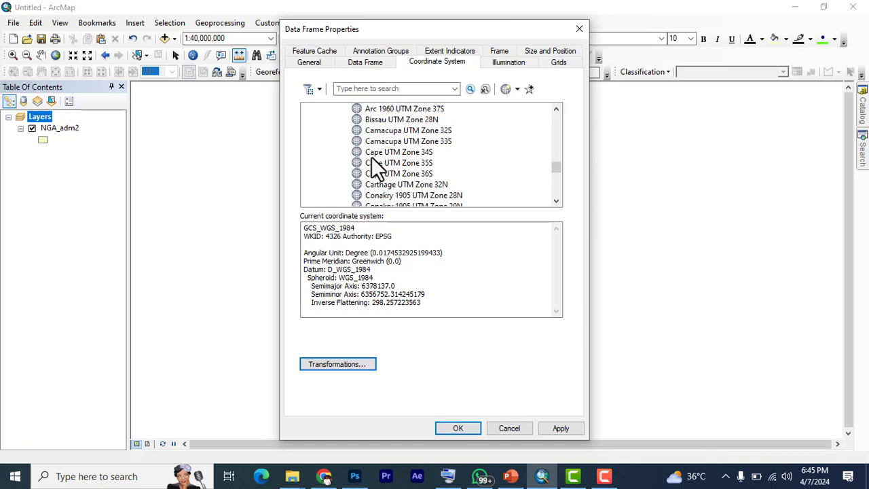
{"action": "scroll", "coordinate": [377, 153], "scroll_direction": "down", "scroll_amount": 6}
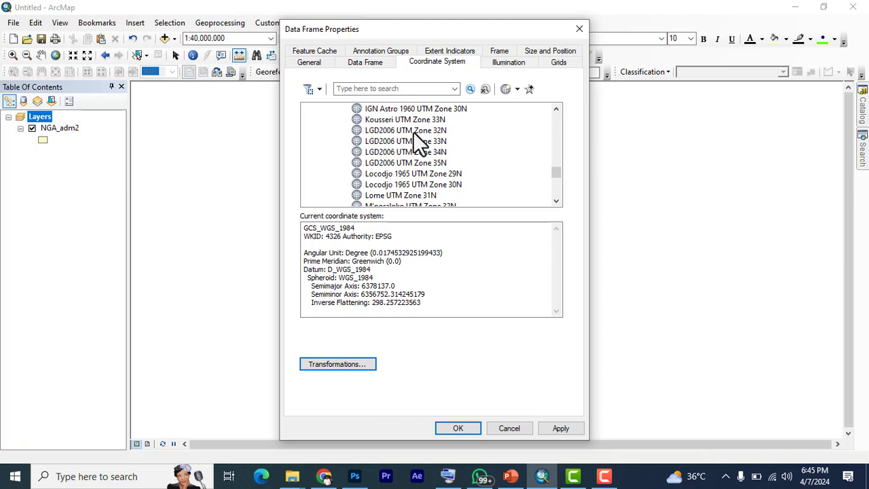
{"action": "scroll", "coordinate": [421, 165], "scroll_direction": "down", "scroll_amount": 5}
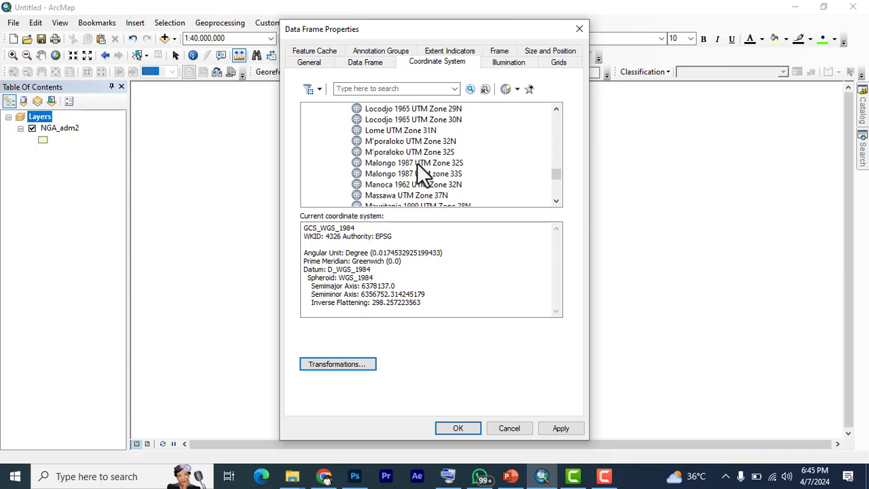
{"action": "scroll", "coordinate": [411, 173], "scroll_direction": "down", "scroll_amount": 1}
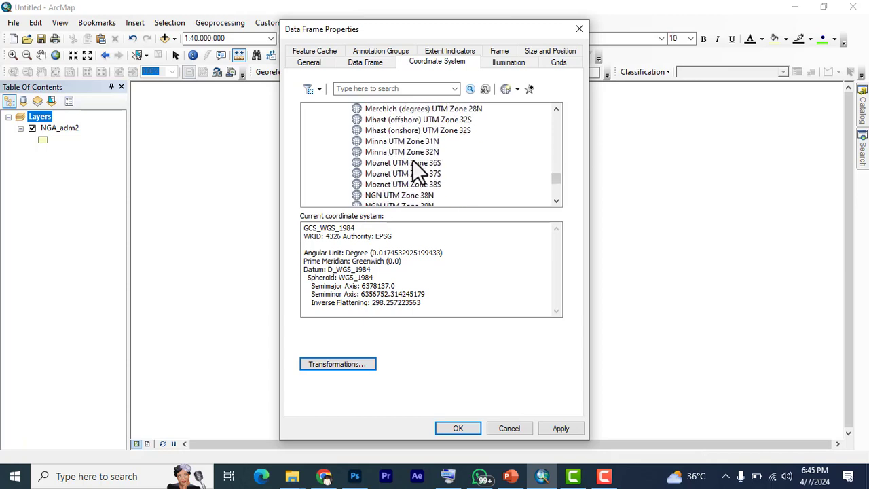
{"action": "left_click", "coordinate": [416, 143]}
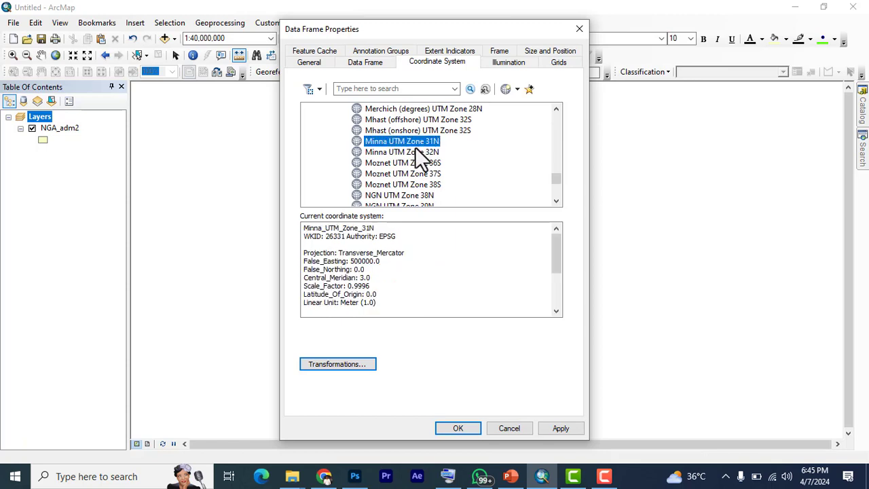
Add the Minna UTM Zone 31N projected coordinate system to the favorites
{"action": "right_click", "coordinate": [416, 141]}
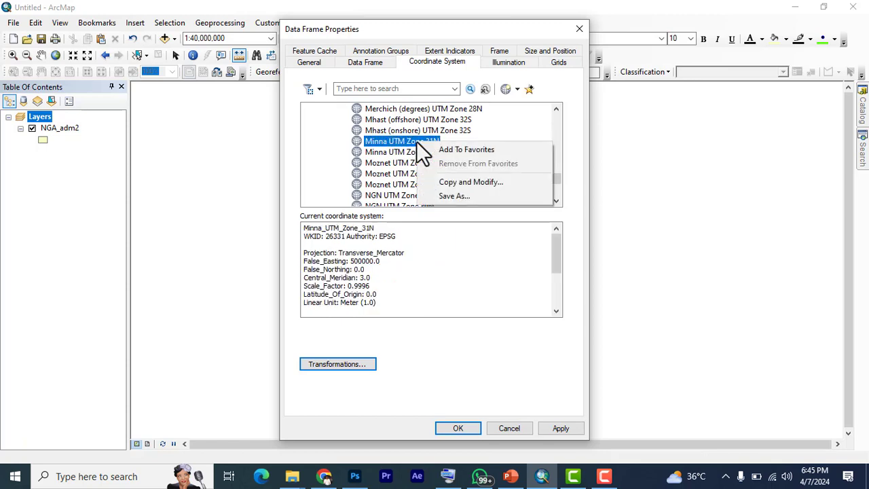
{"action": "left_click", "coordinate": [451, 150]}
Select Minna UTM Zone 32N among the African UTM coordinate systems and try to add it to the favorites
{"action": "scroll", "coordinate": [393, 160], "scroll_direction": "down", "scroll_amount": 20}
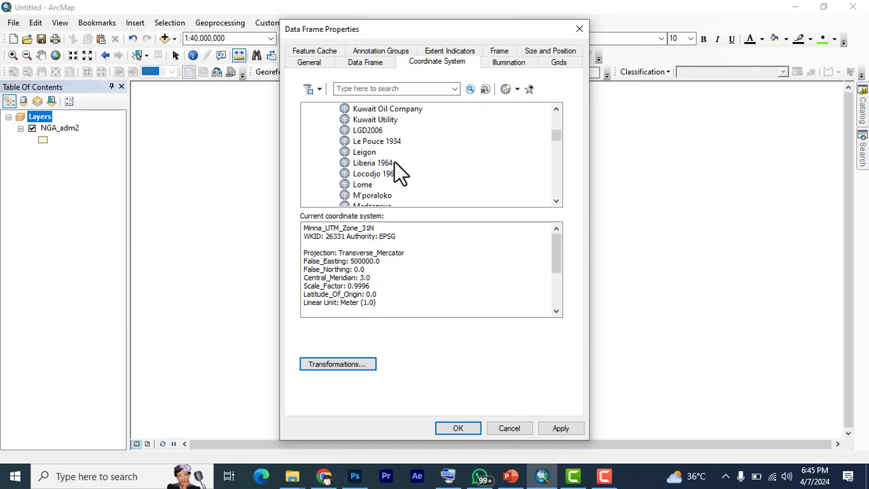
{"action": "scroll", "coordinate": [401, 177], "scroll_direction": "down", "scroll_amount": 20}
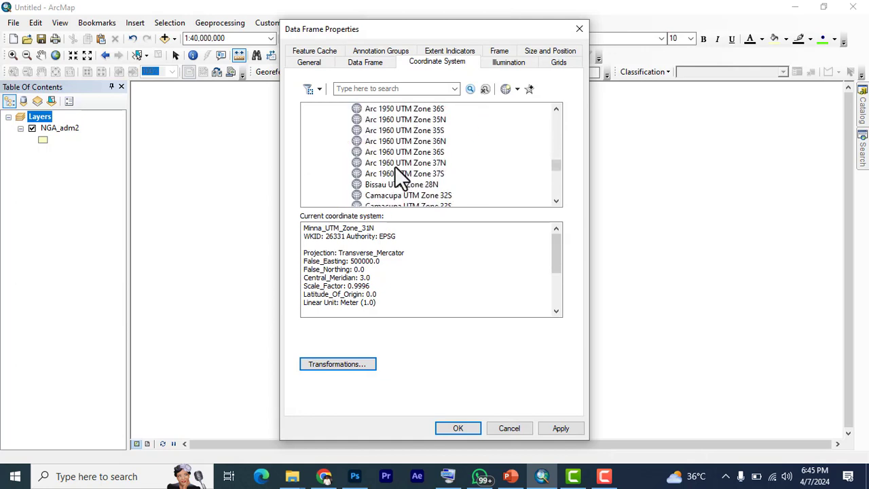
{"action": "scroll", "coordinate": [399, 170], "scroll_direction": "down", "scroll_amount": 8}
{"action": "scroll", "coordinate": [400, 169], "scroll_direction": "up", "scroll_amount": 3}
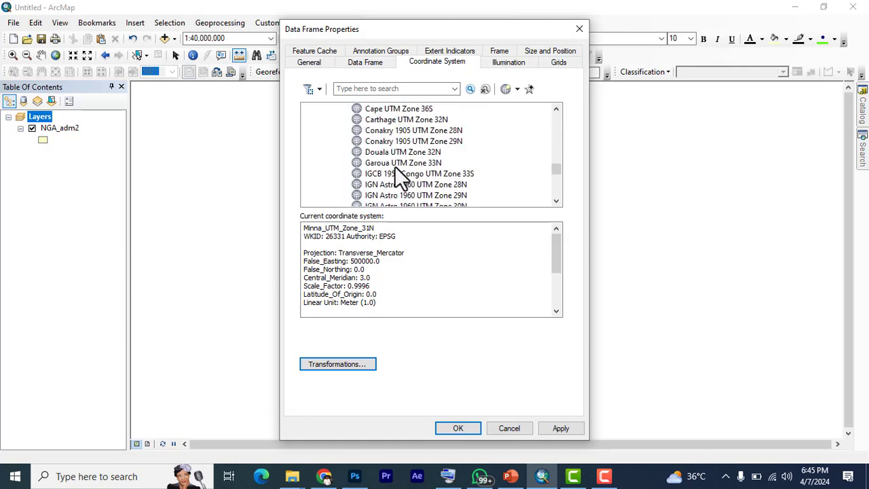
{"action": "scroll", "coordinate": [399, 169], "scroll_direction": "down", "scroll_amount": 8}
{"action": "scroll", "coordinate": [395, 167], "scroll_direction": "down", "scroll_amount": 6}
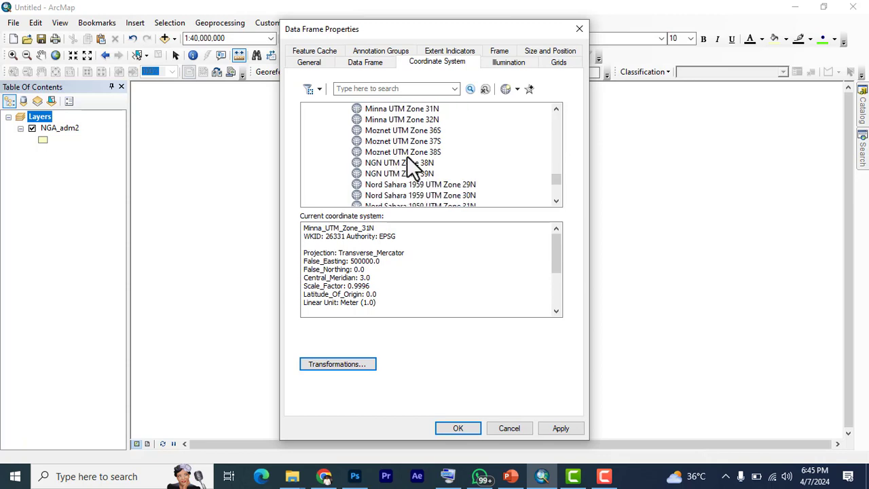
{"action": "left_click", "coordinate": [403, 117]}
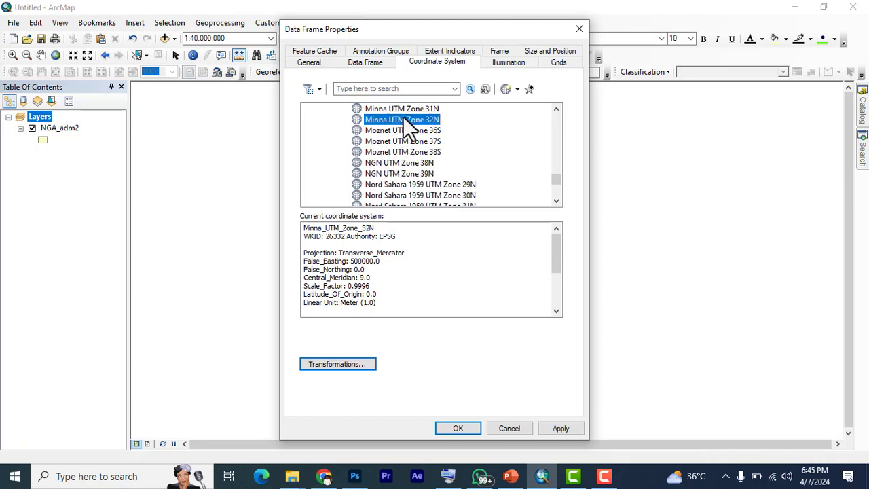
{"action": "right_click", "coordinate": [403, 117]}
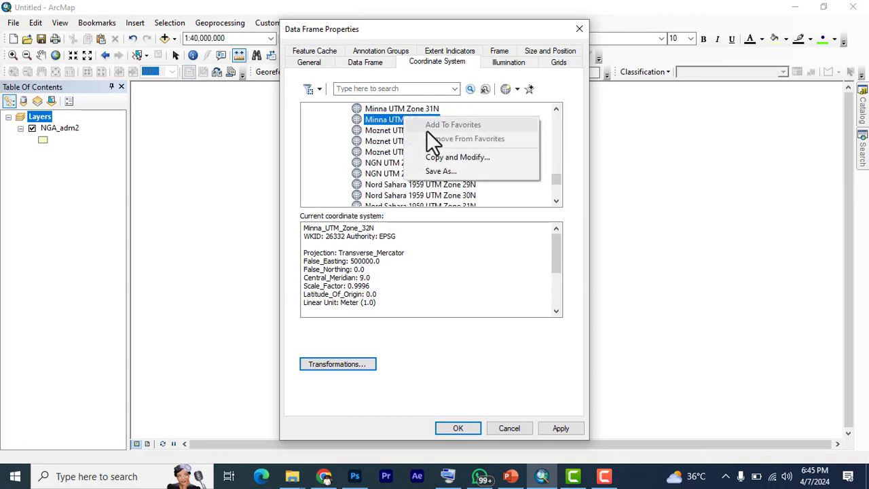
{"action": "left_click", "coordinate": [392, 122]}
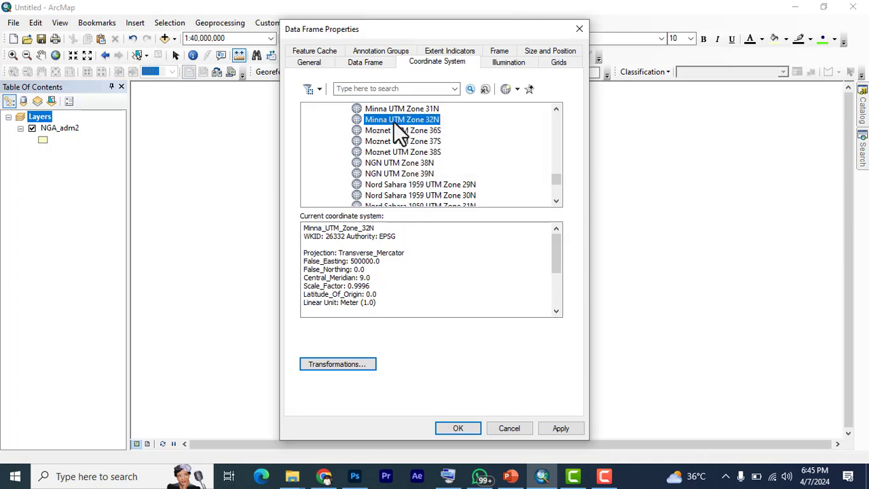
Find WGS 1984 UTM Zone 31N in the Northern Hemisphere folder of the WGS 1984 UTM systems and add it to the favorites
{"action": "scroll", "coordinate": [389, 166], "scroll_direction": "down", "scroll_amount": 8}
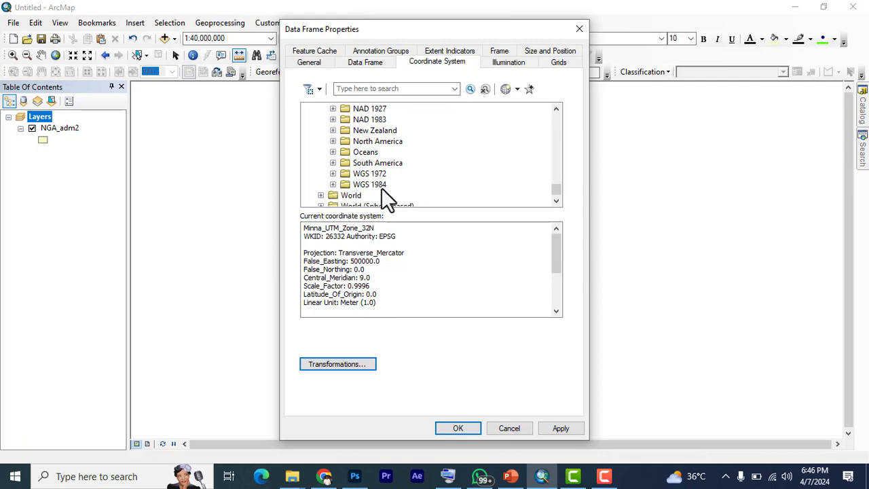
{"action": "left_click", "coordinate": [332, 184]}
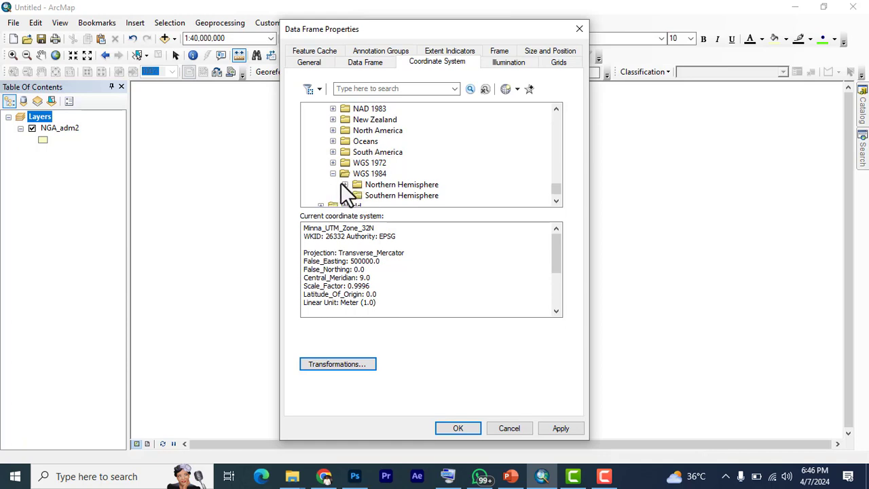
{"action": "left_click", "coordinate": [345, 184]}
{"action": "scroll", "coordinate": [418, 160], "scroll_direction": "down", "scroll_amount": 5}
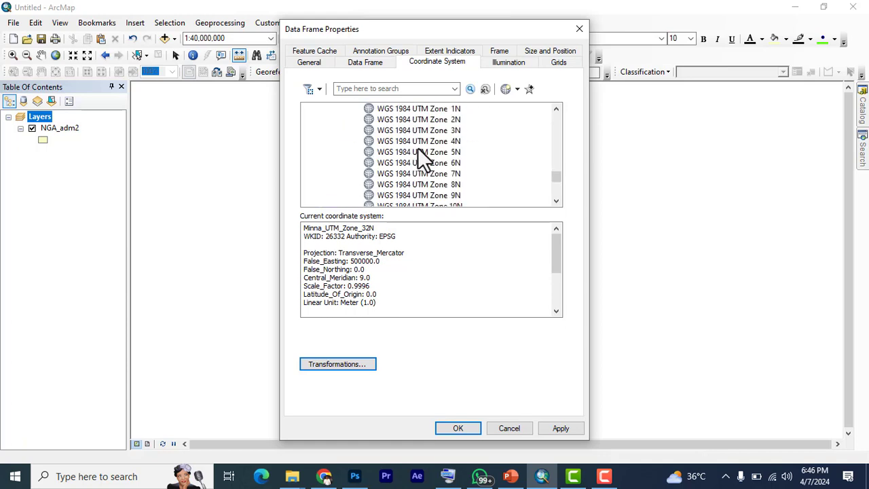
{"action": "scroll", "coordinate": [423, 168], "scroll_direction": "down", "scroll_amount": 3}
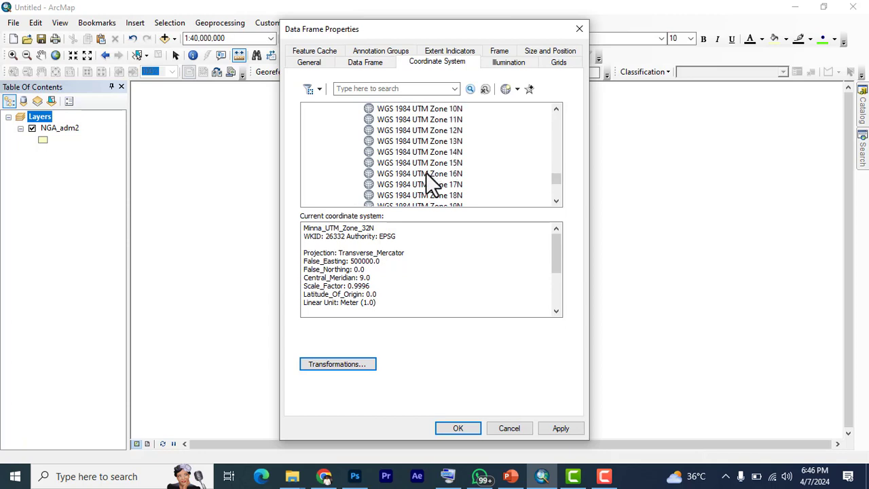
{"action": "scroll", "coordinate": [427, 184], "scroll_direction": "down", "scroll_amount": 4}
{"action": "scroll", "coordinate": [434, 150], "scroll_direction": "up", "scroll_amount": 1}
{"action": "scroll", "coordinate": [432, 165], "scroll_direction": "down", "scroll_amount": 2}
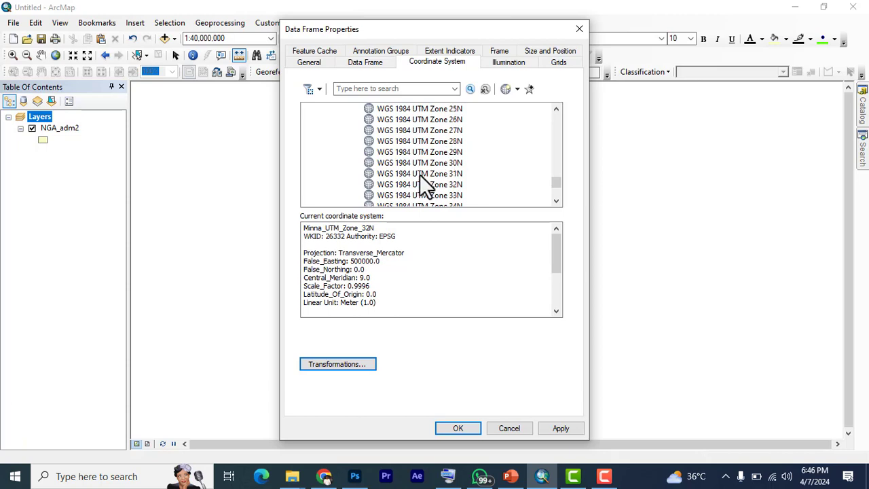
{"action": "left_click", "coordinate": [416, 174]}
{"action": "right_click", "coordinate": [416, 173]}
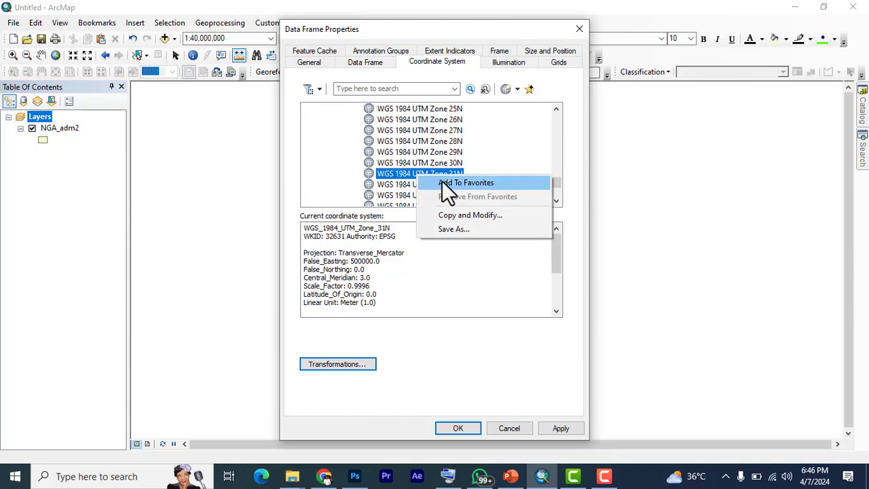
{"action": "left_click", "coordinate": [442, 182]}
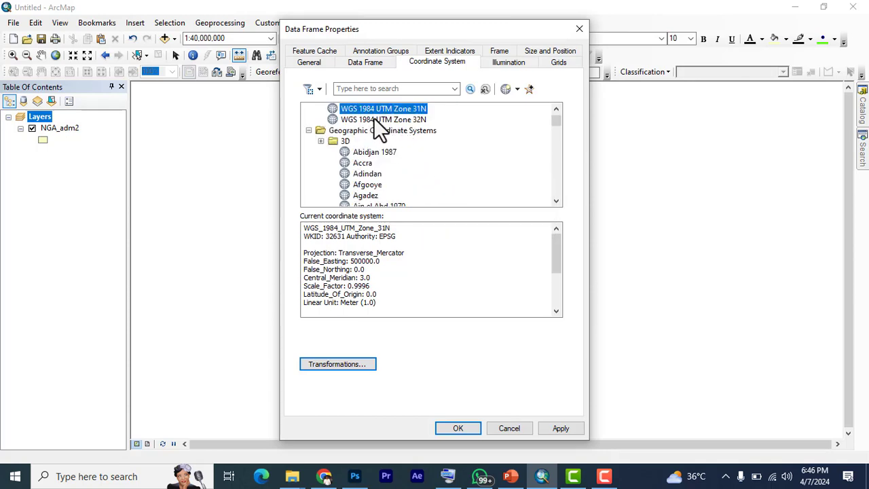
Examine the parameters of WGS 1984 and Minna UTM Zone 32N among the favorite coordinate systems
{"action": "scroll", "coordinate": [374, 118], "scroll_direction": "up", "scroll_amount": 2}
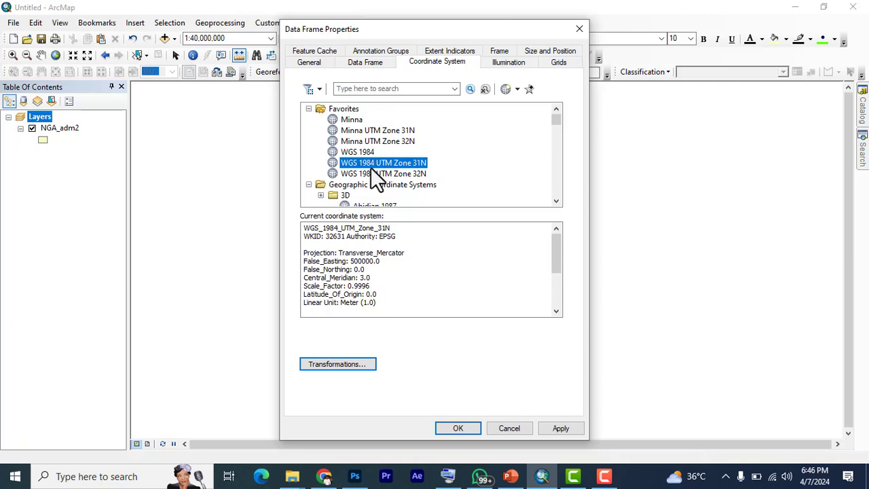
{"action": "left_click", "coordinate": [363, 151]}
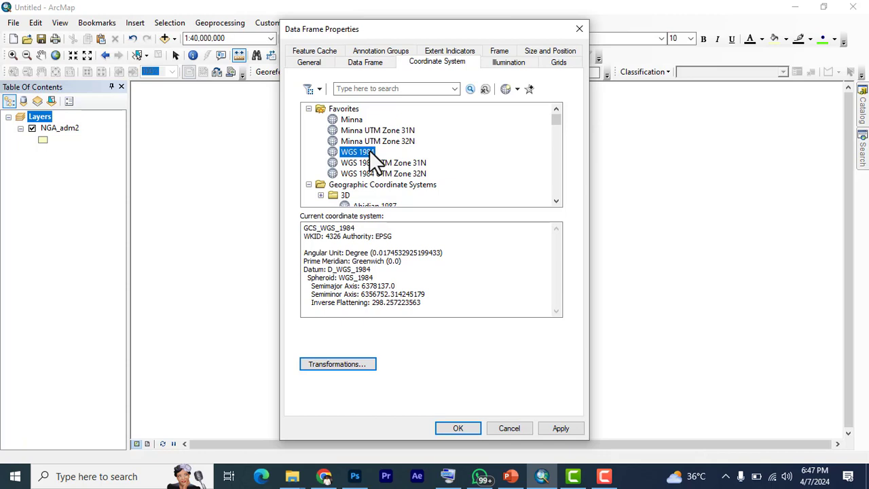
{"action": "left_click", "coordinate": [401, 142]}
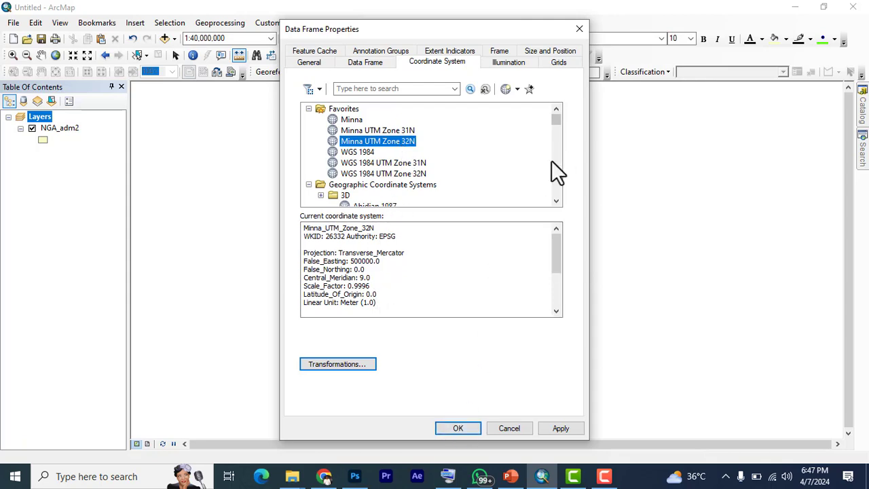
Set the data frame's coordinate system to WGS 1984 from the favorites and close the properties
{"action": "left_click_drag", "start_coordinate": [441, 34], "coordinate": [395, 60]}
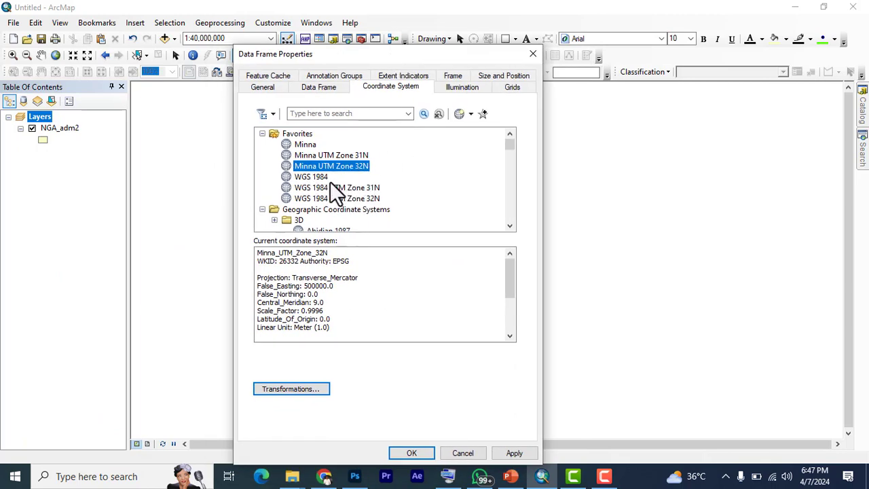
{"action": "left_click", "coordinate": [312, 178]}
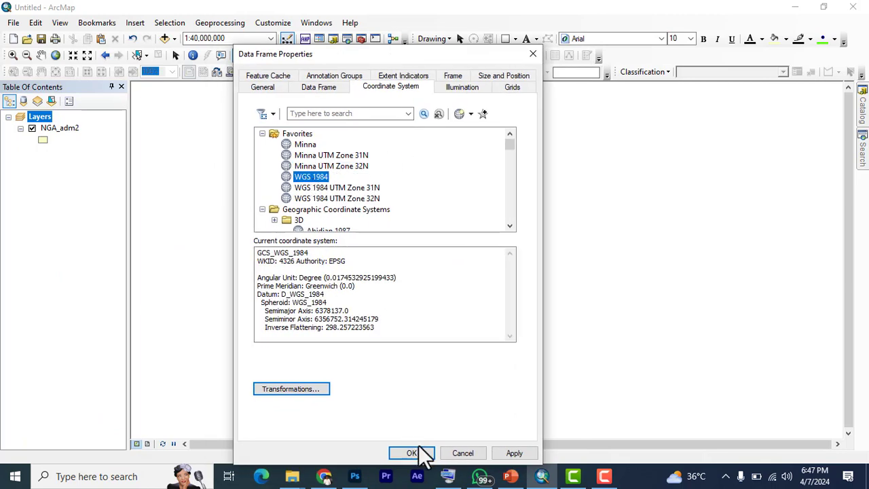
{"action": "left_click", "coordinate": [511, 455]}
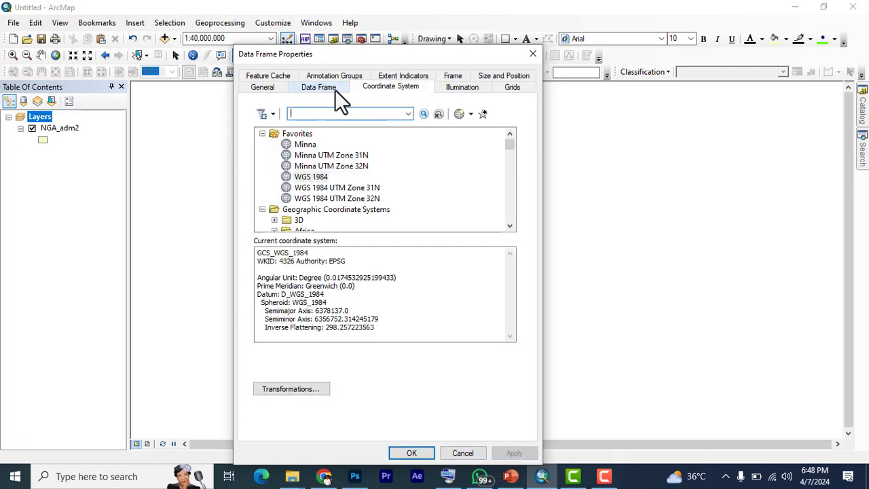
{"action": "left_click_drag", "start_coordinate": [337, 46], "coordinate": [275, 33]}
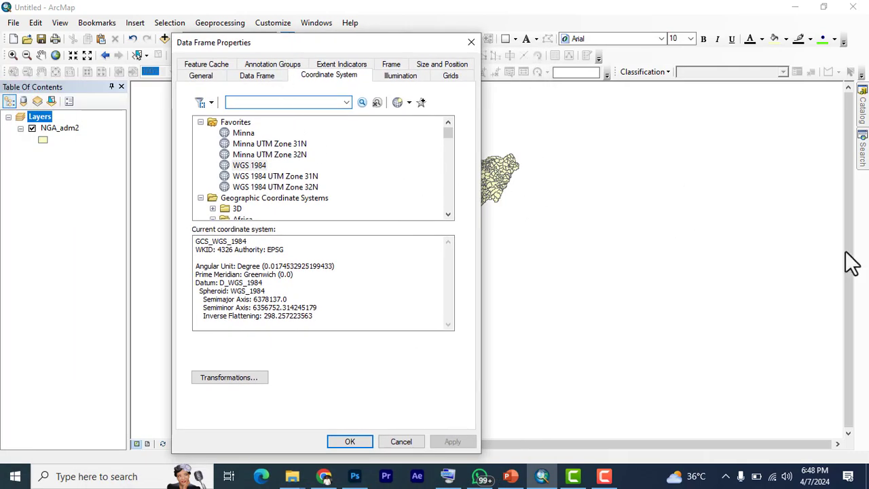
{"action": "left_click", "coordinate": [349, 442]}
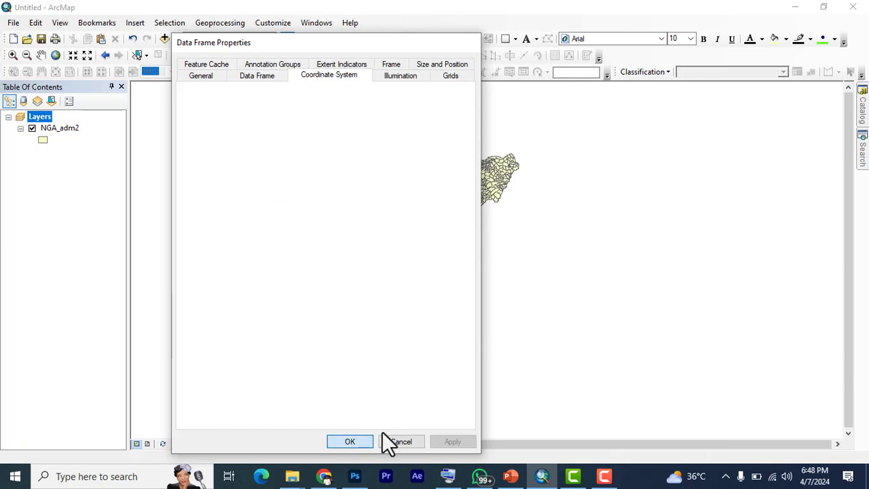
Switch from the Measure tool to the Select Elements tool and examine the NGA_adm2 layer on the map
{"action": "scroll", "coordinate": [477, 173], "scroll_direction": "down", "scroll_amount": 1}
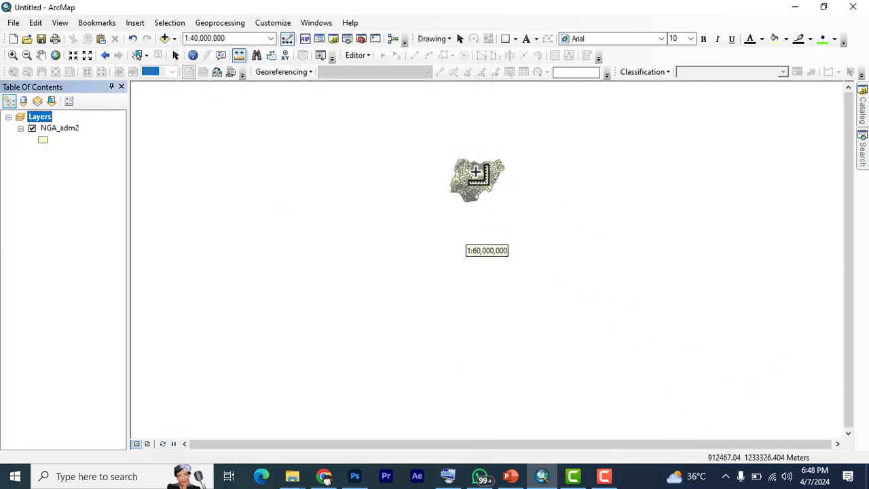
{"action": "scroll", "coordinate": [476, 176], "scroll_direction": "up", "scroll_amount": 1}
{"action": "left_click", "coordinate": [175, 56]}
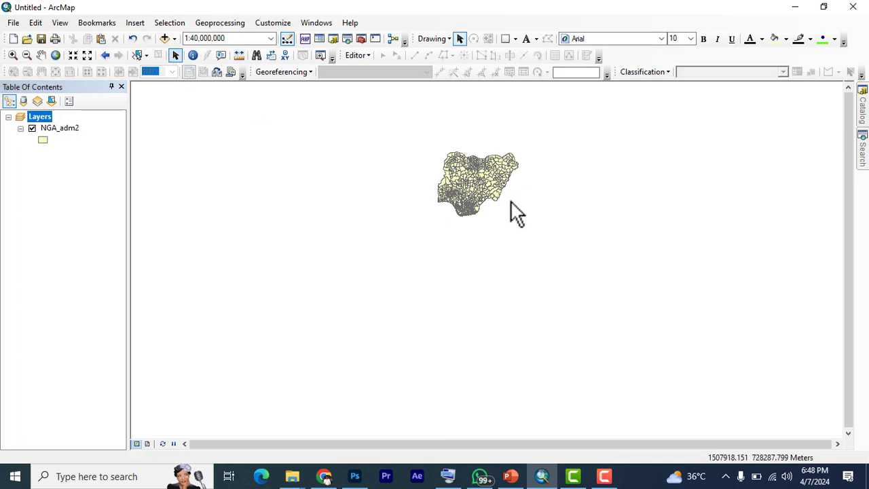
{"action": "scroll", "coordinate": [486, 181], "scroll_direction": "down", "scroll_amount": 1}
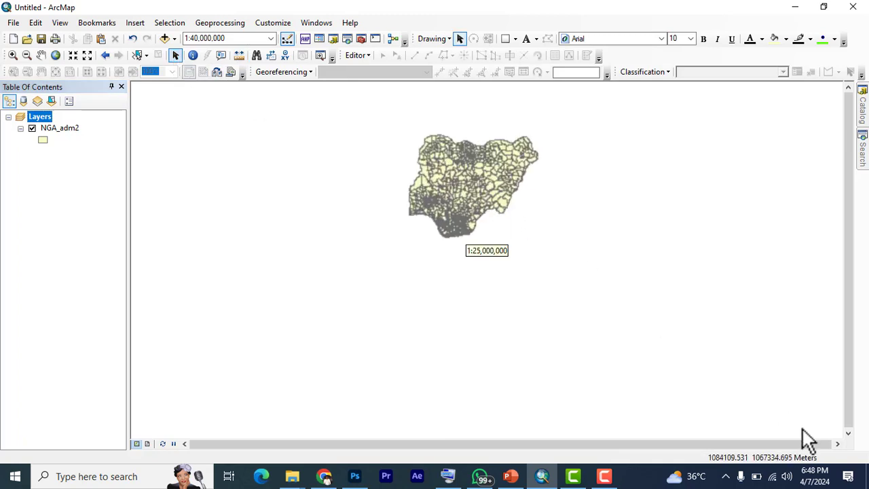
{"action": "scroll", "coordinate": [468, 188], "scroll_direction": "up", "scroll_amount": 1}
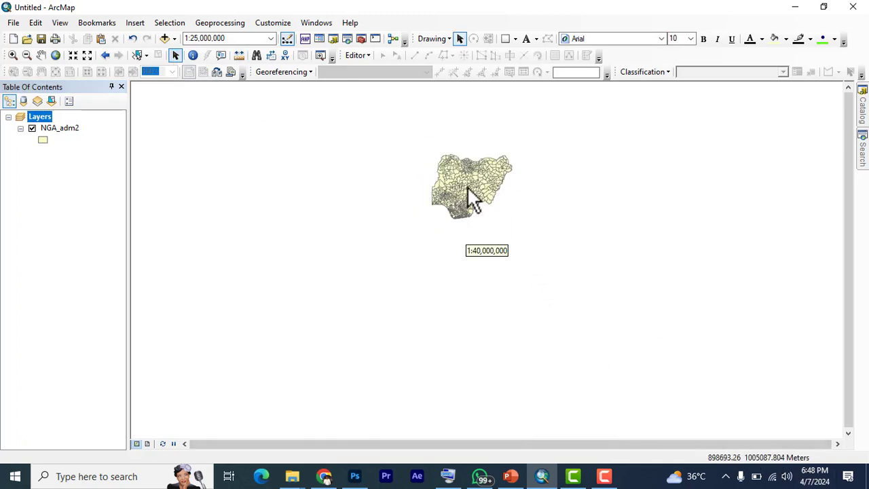
{"action": "scroll", "coordinate": [467, 188], "scroll_direction": "down", "scroll_amount": 2}
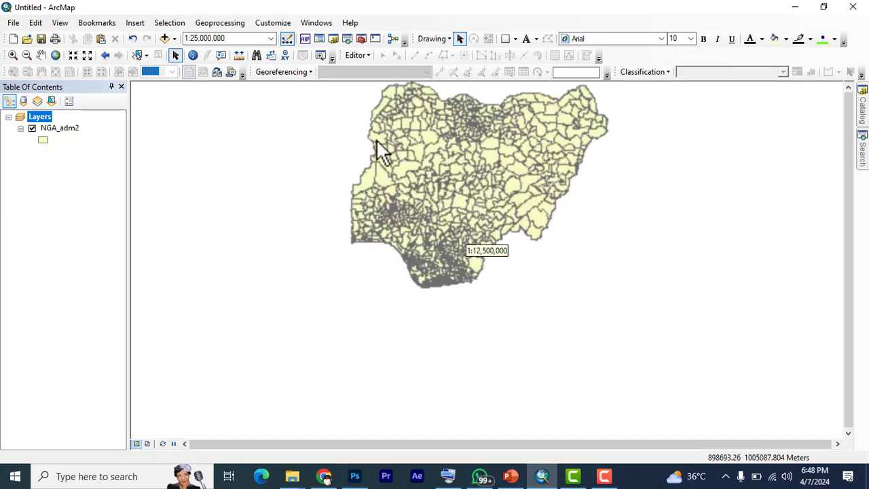
Set the Layers data frame's coordinate system to WGS 1984 UTM Zone 32N from the favorites and examine the redrawn NGA_adm2 layer
{"action": "right_click", "coordinate": [41, 116]}
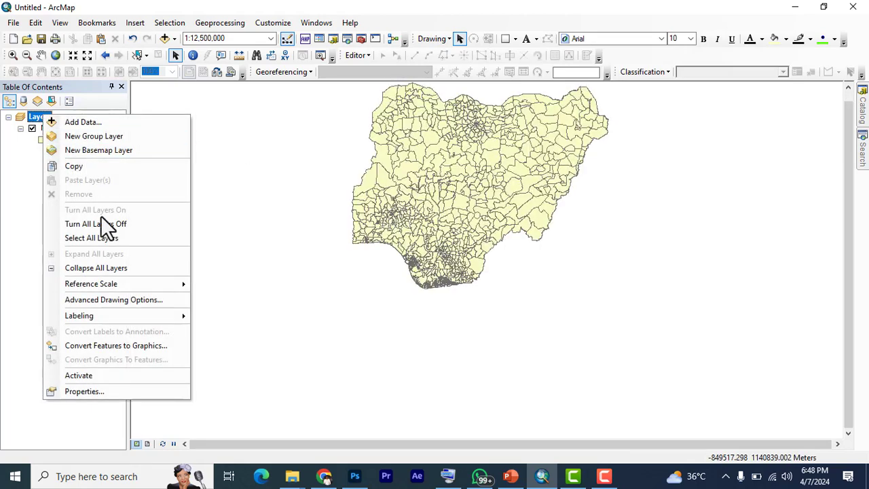
{"action": "left_click", "coordinate": [95, 392]}
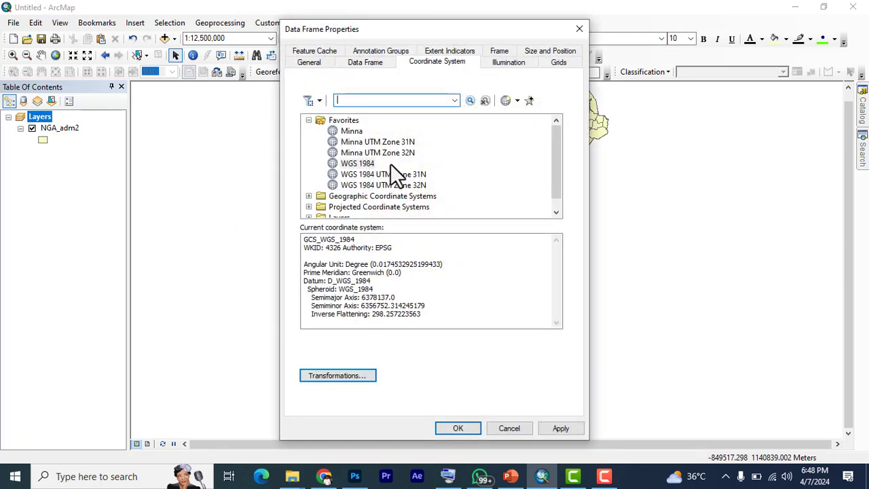
{"action": "left_click", "coordinate": [374, 186]}
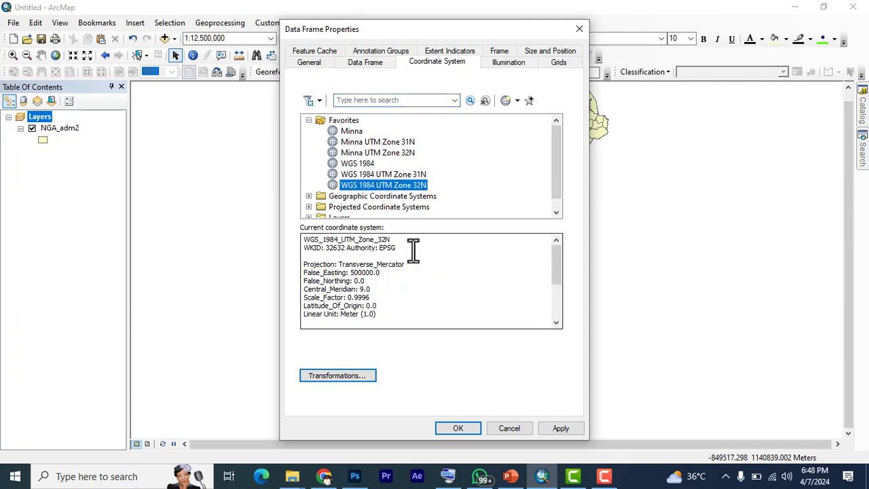
{"action": "left_click", "coordinate": [553, 433]}
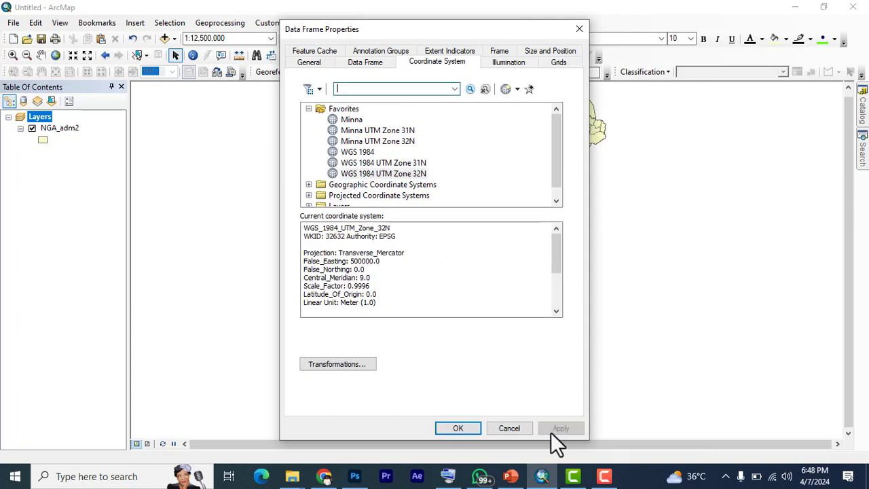
{"action": "left_click", "coordinate": [475, 428]}
{"action": "scroll", "coordinate": [503, 176], "scroll_direction": "up", "scroll_amount": 2}
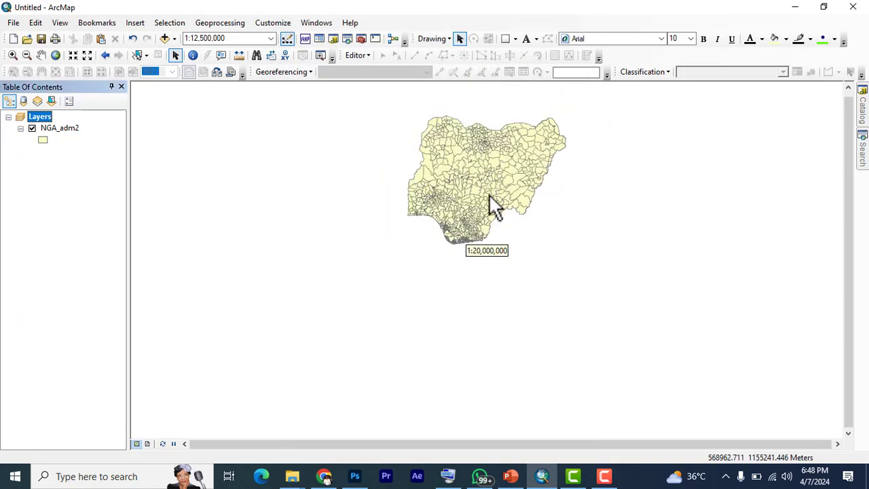
{"action": "scroll", "coordinate": [489, 194], "scroll_direction": "down", "scroll_amount": 1}
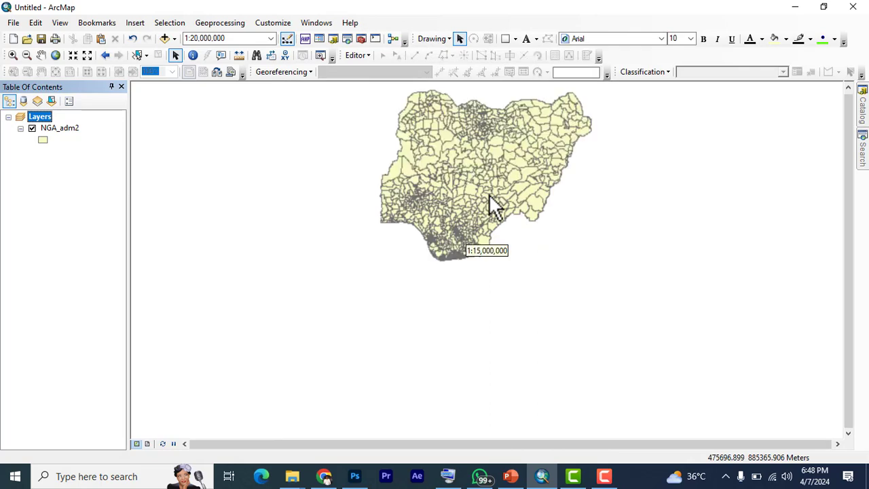
{"action": "scroll", "coordinate": [489, 194], "scroll_direction": "down", "scroll_amount": 1}
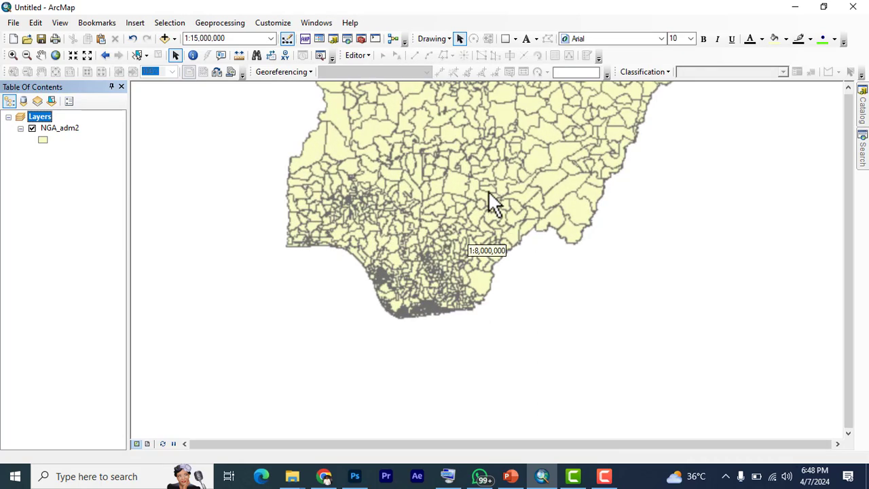
Set the Layers data frame's coordinate system back to WGS 1984 from the favorites
{"action": "scroll", "coordinate": [488, 189], "scroll_direction": "up", "scroll_amount": 1}
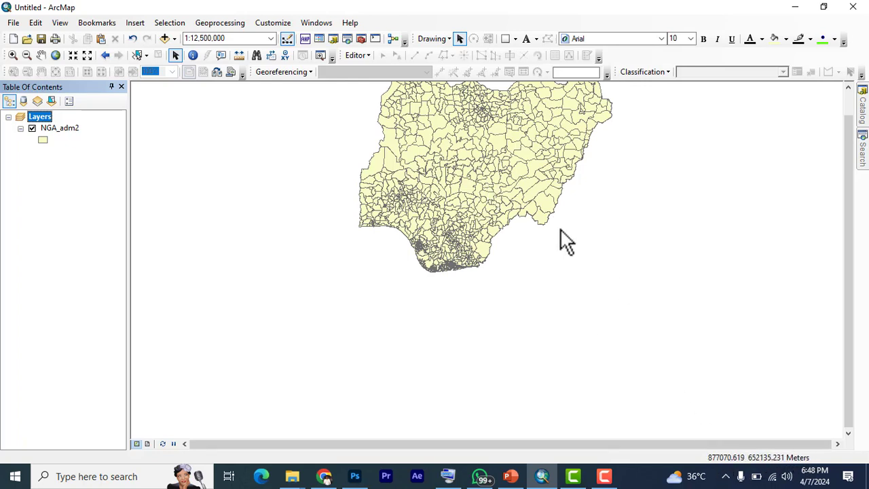
{"action": "right_click", "coordinate": [35, 115]}
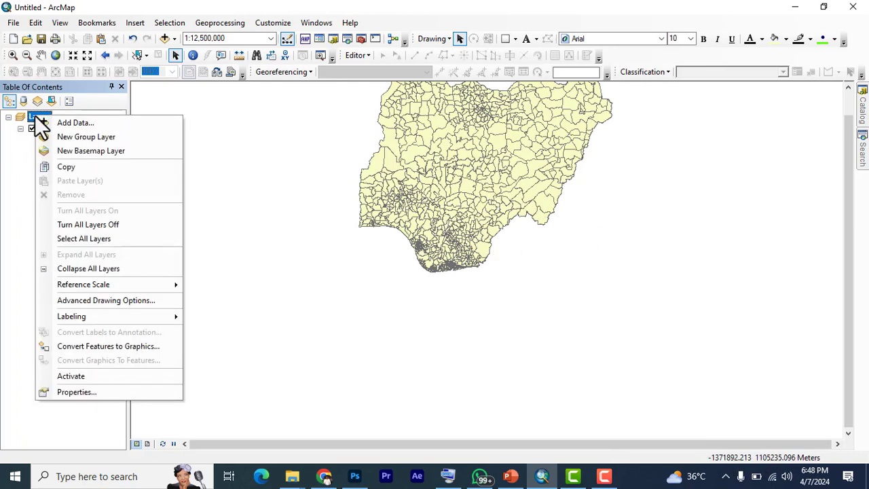
{"action": "left_click", "coordinate": [79, 393]}
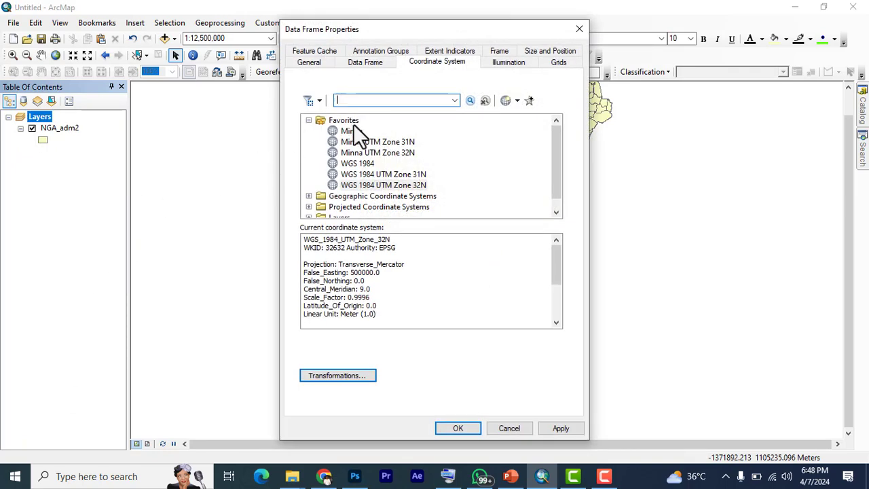
{"action": "left_click", "coordinate": [358, 164]}
{"action": "left_click", "coordinate": [458, 428]}
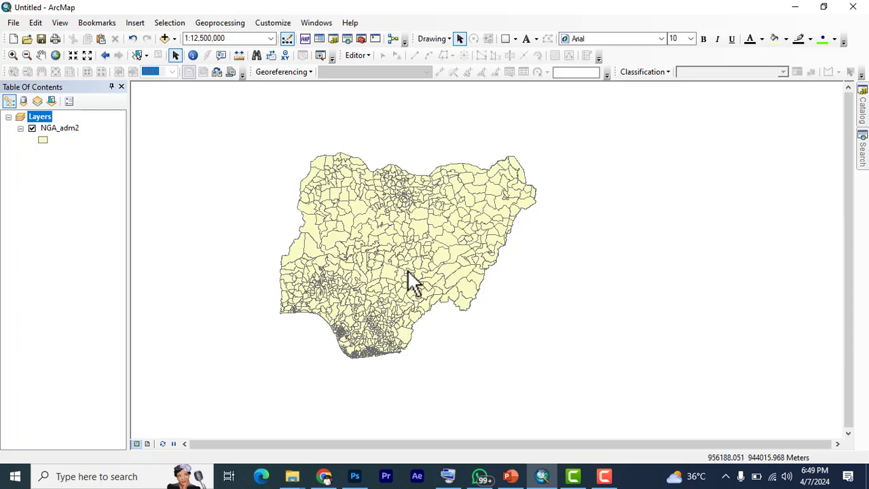
{"action": "scroll", "coordinate": [408, 275], "scroll_direction": "up", "scroll_amount": 1}
{"action": "scroll", "coordinate": [408, 275], "scroll_direction": "down", "scroll_amount": 1}
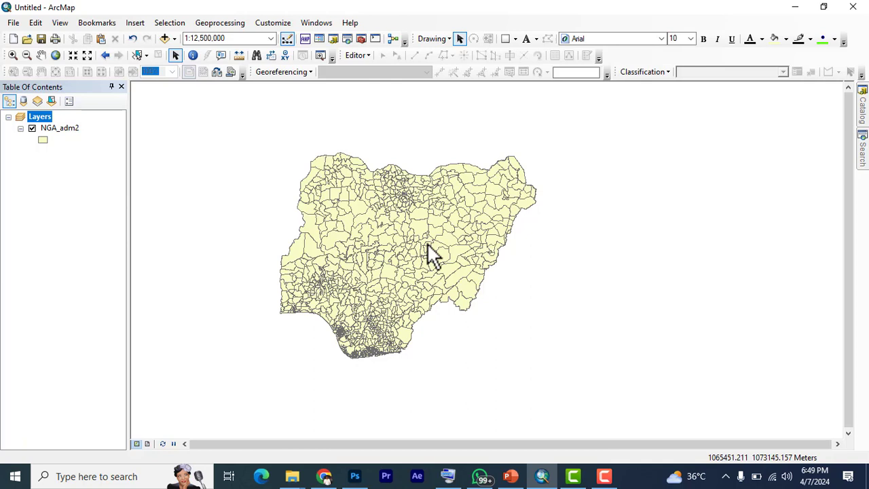
{"action": "left_click", "coordinate": [607, 477]}
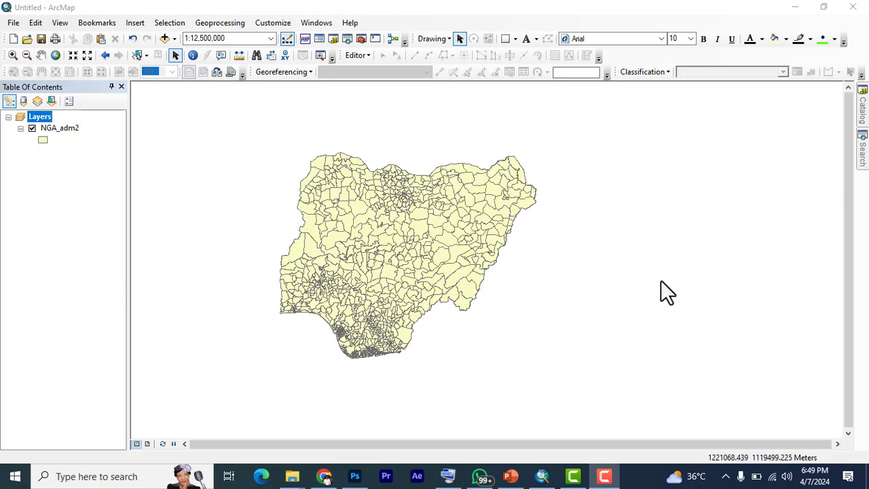